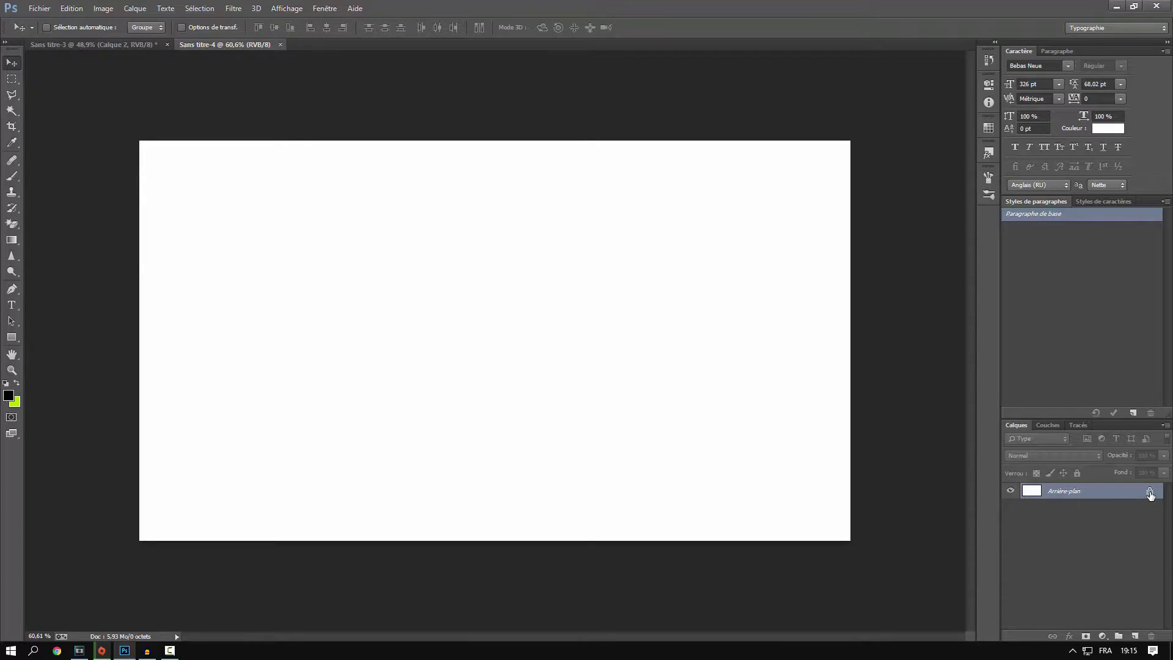
# Step: Create a new layer and fill it with a red-orange to orange linear gradient running diagonally across the canvas
pyautogui.click(1135, 637)
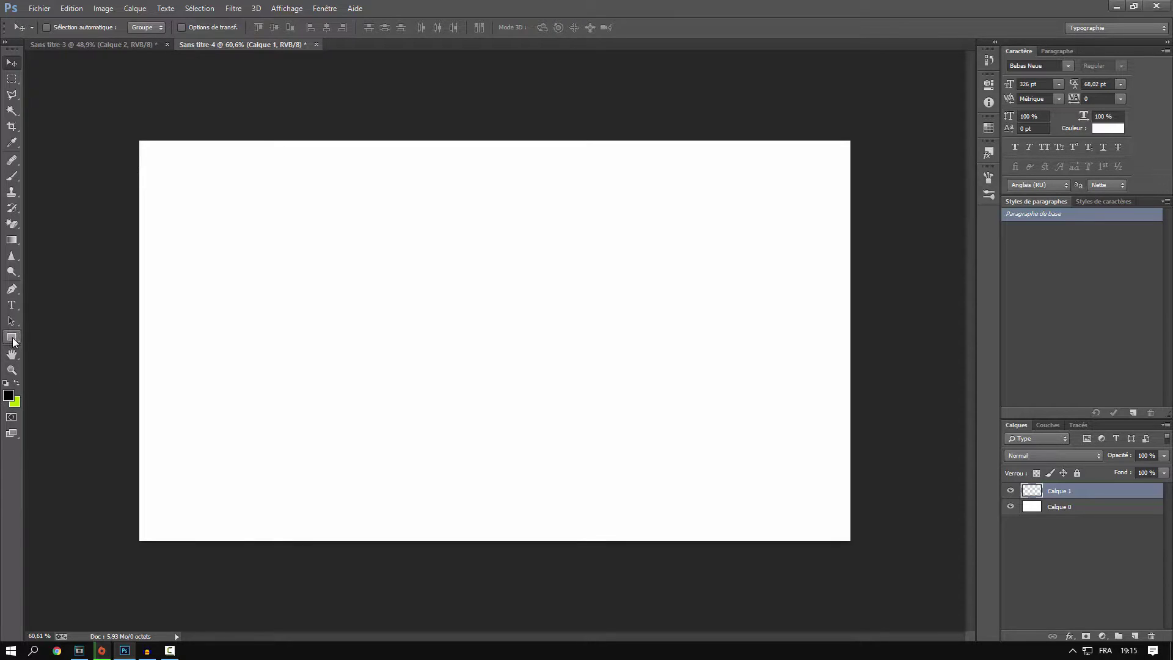
pyautogui.click(12, 243)
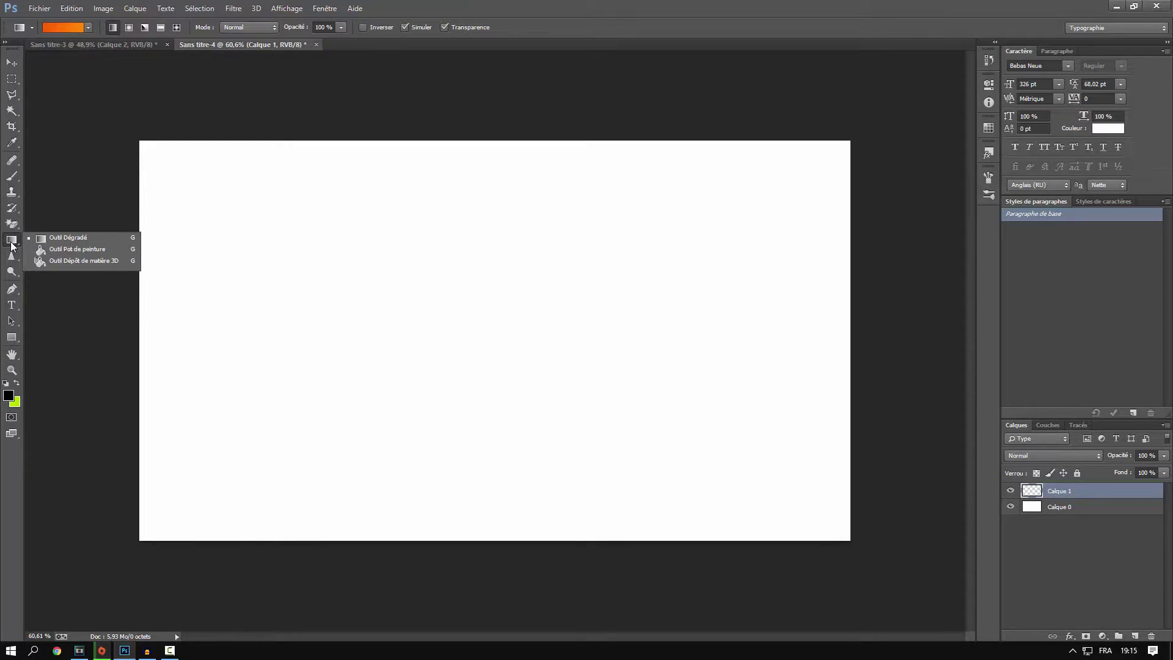
pyautogui.click(67, 238)
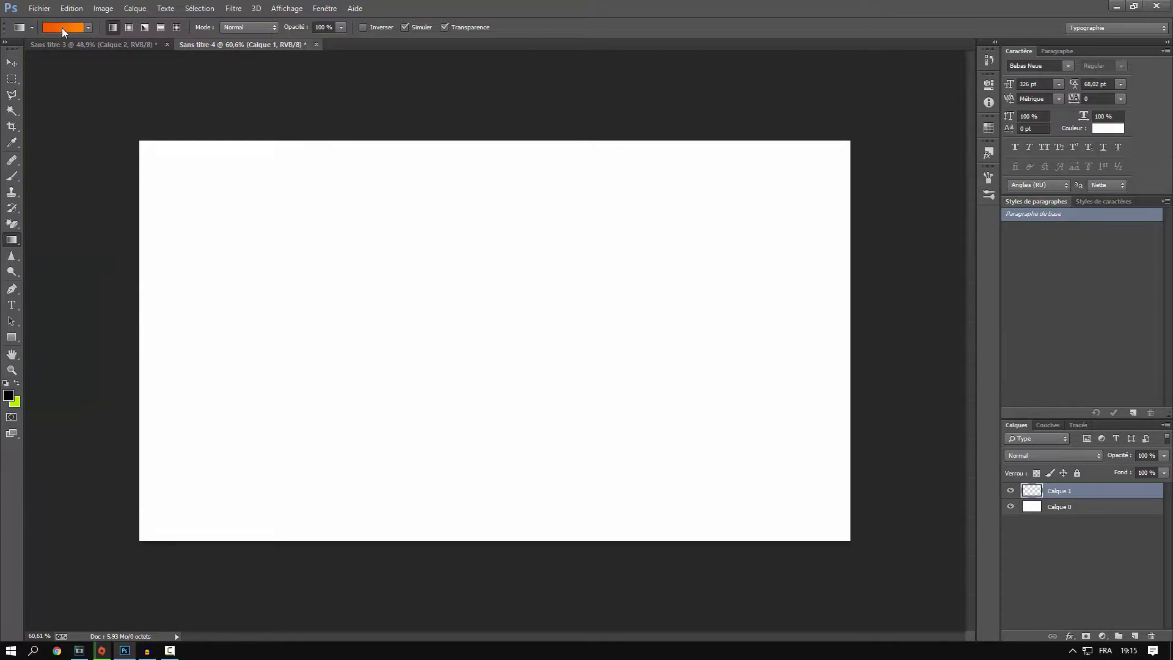
pyautogui.click(71, 28)
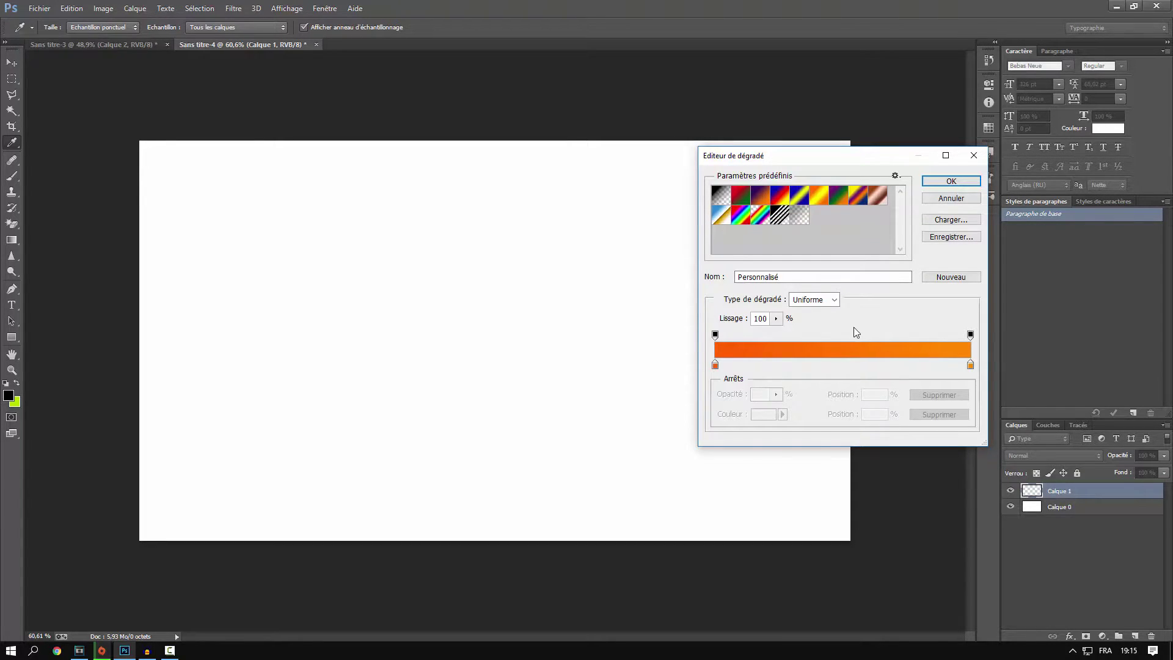
pyautogui.click(950, 181)
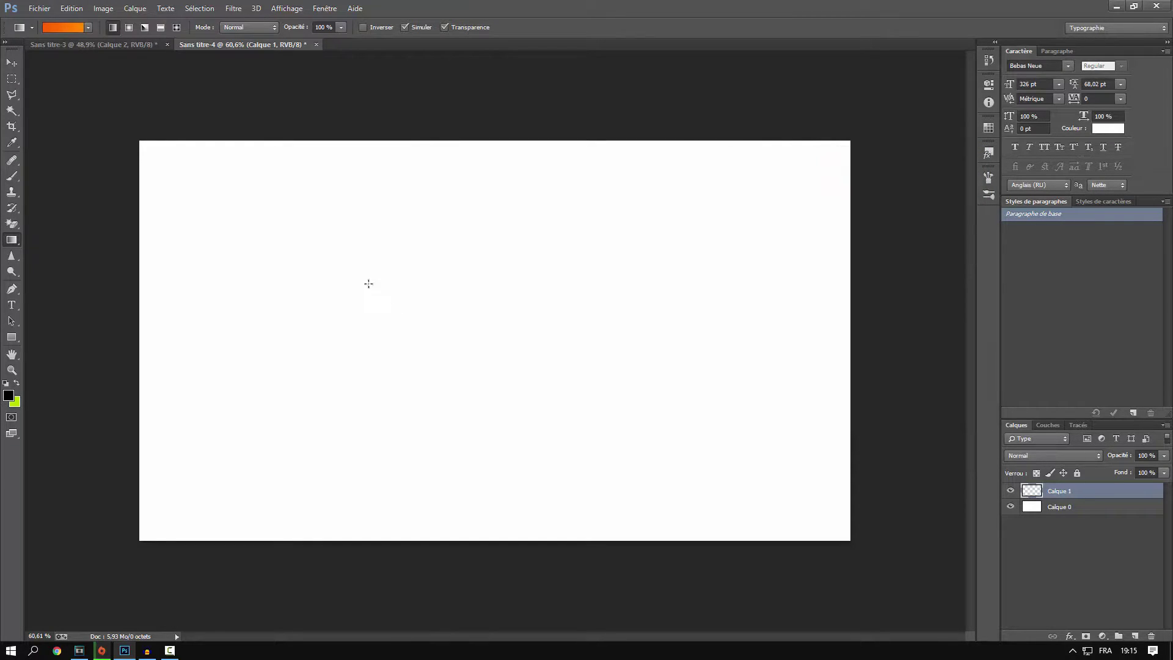
pyautogui.moveTo(341, 267); pyautogui.dragTo(822, 513)
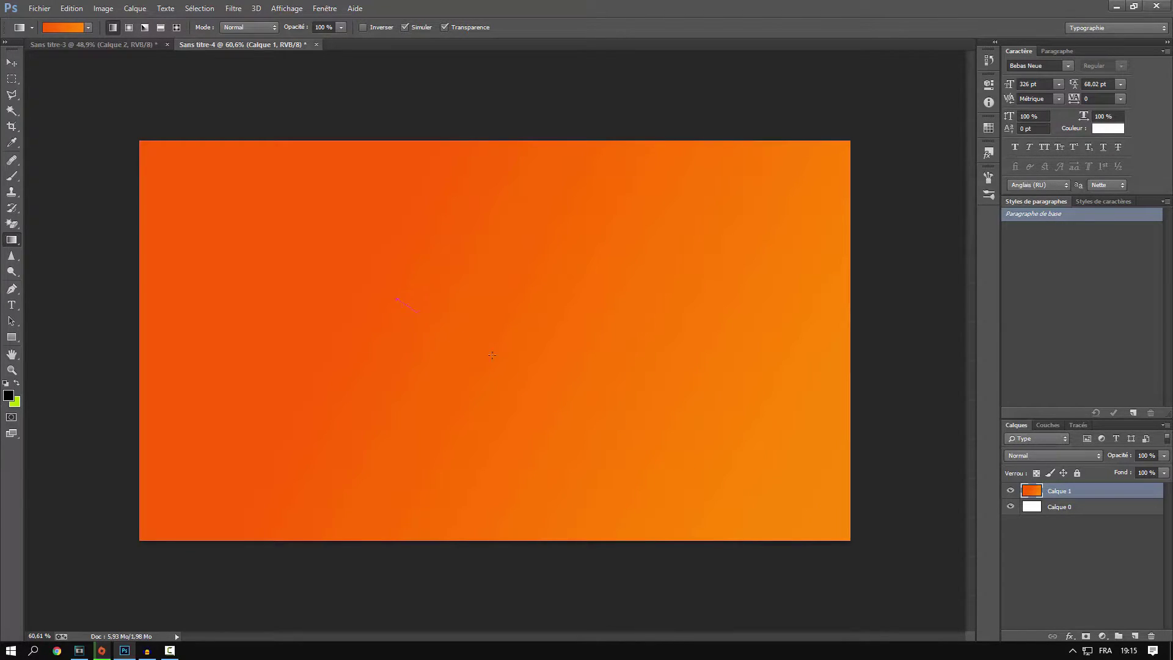
# Step: Redraw the layer's gradient at different angles, ending with red-orange at the canvas's upper left fading to orange at its lower right
pyautogui.moveTo(449, 326); pyautogui.dragTo(623, 213)
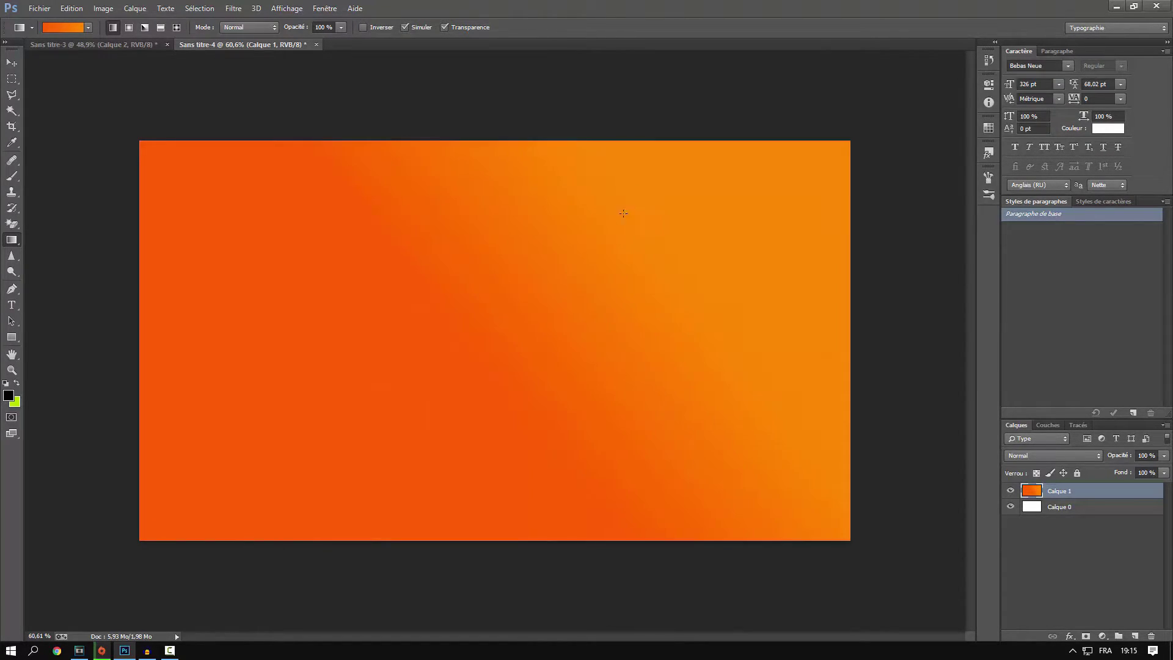
pyautogui.hotkey('ctrl', 'z')
pyautogui.moveTo(327, 432); pyautogui.dragTo(678, 241)
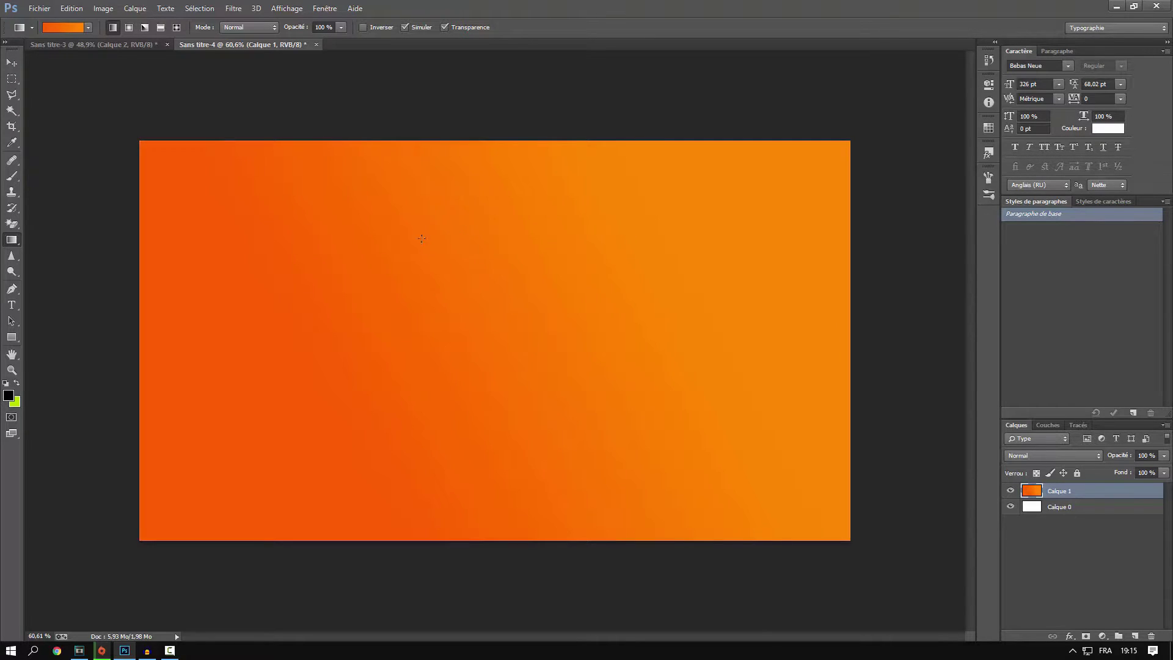
pyautogui.moveTo(489, 214); pyautogui.dragTo(657, 448)
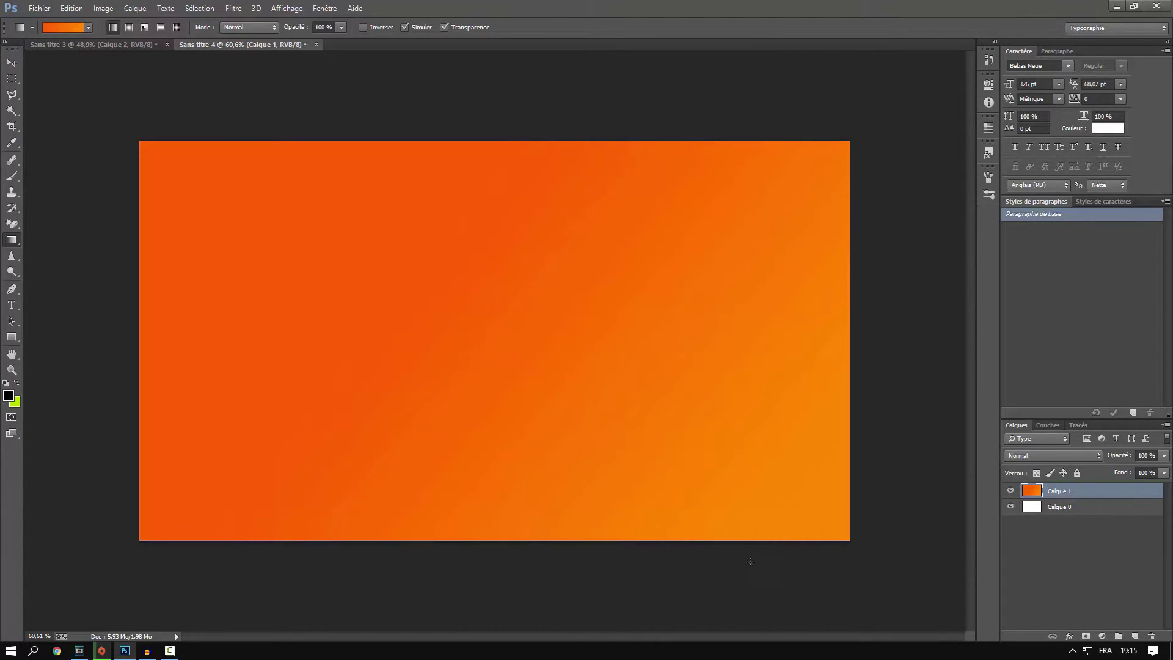
pyautogui.moveTo(419, 262); pyautogui.dragTo(625, 472)
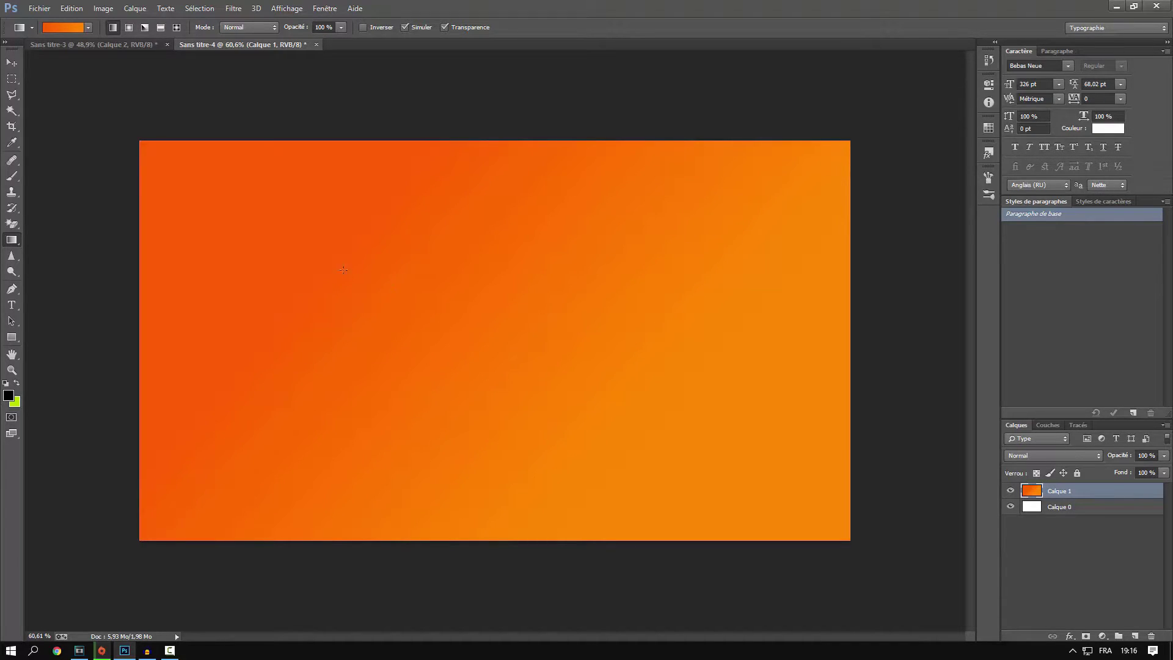
pyautogui.click(12, 63)
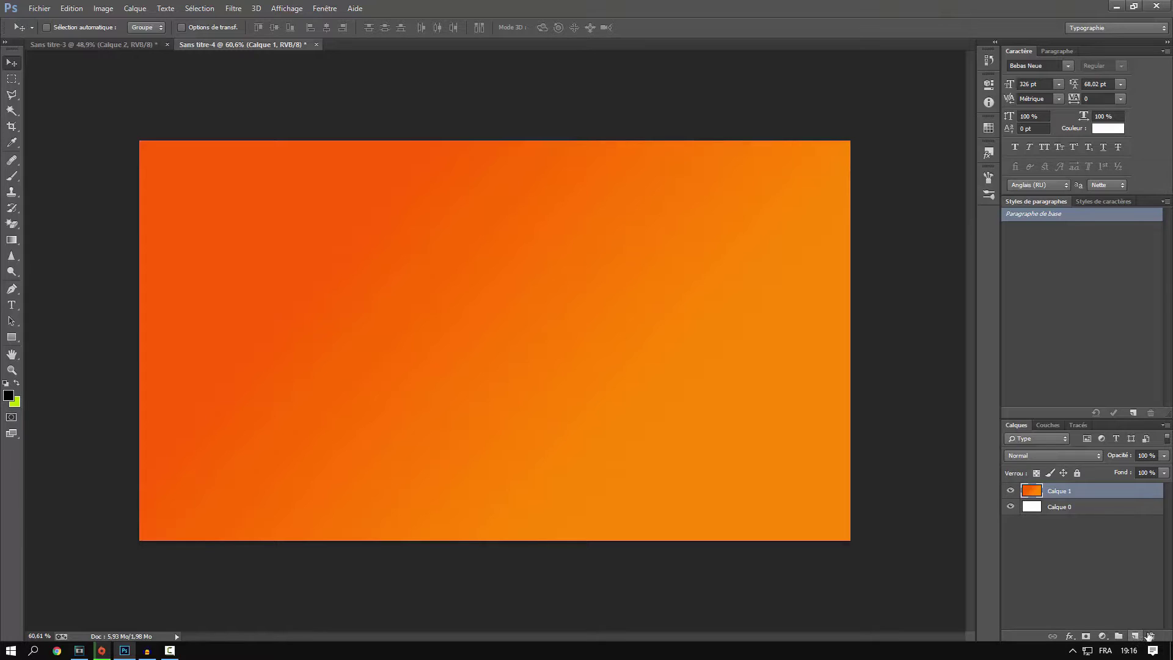
# Step: Add another new layer for text and set the foreground colour to white (ffffff)
pyautogui.click(1135, 636)
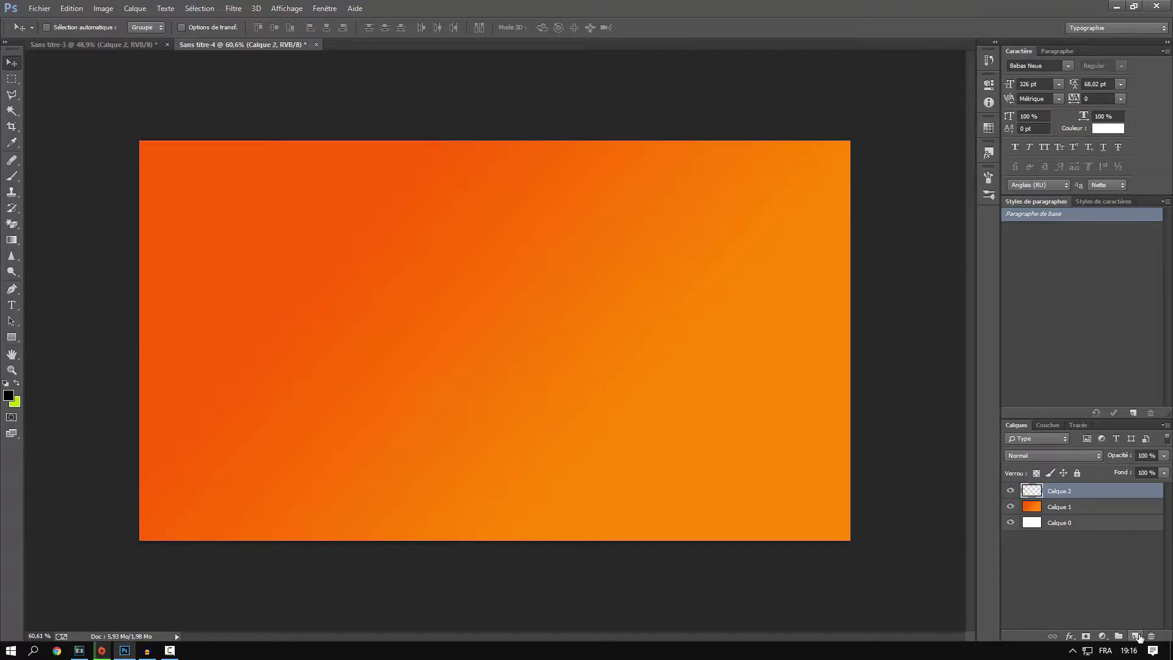
pyautogui.press('t')
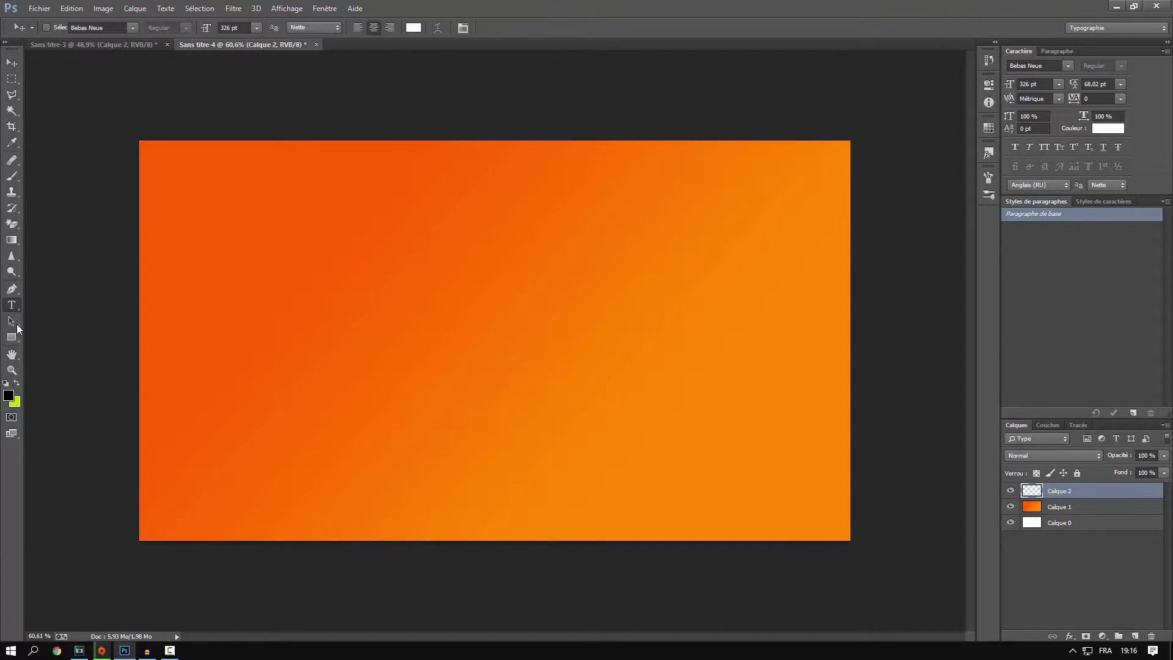
pyautogui.click(8, 395)
pyautogui.write('ffffff')
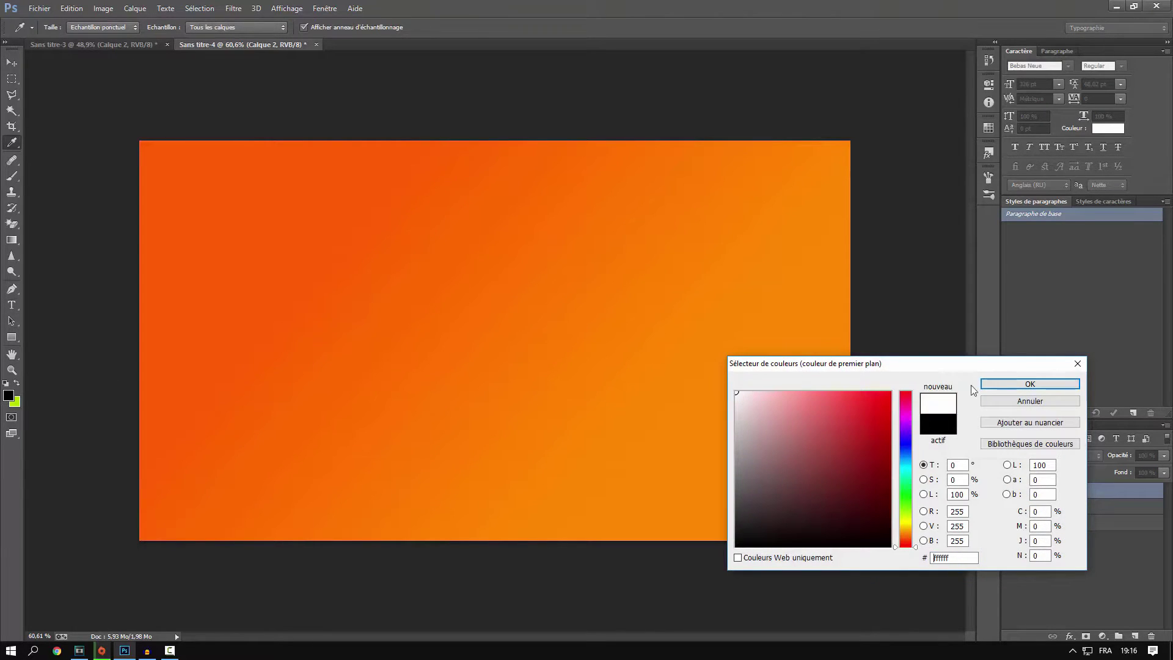
pyautogui.press('Return')
# Step: Draw a wide text box across the middle of the canvas and enter TUTORIALS in Bebas Neue at 326 pt
pyautogui.moveTo(208, 257); pyautogui.dragTo(787, 452)
pyautogui.write('Y')
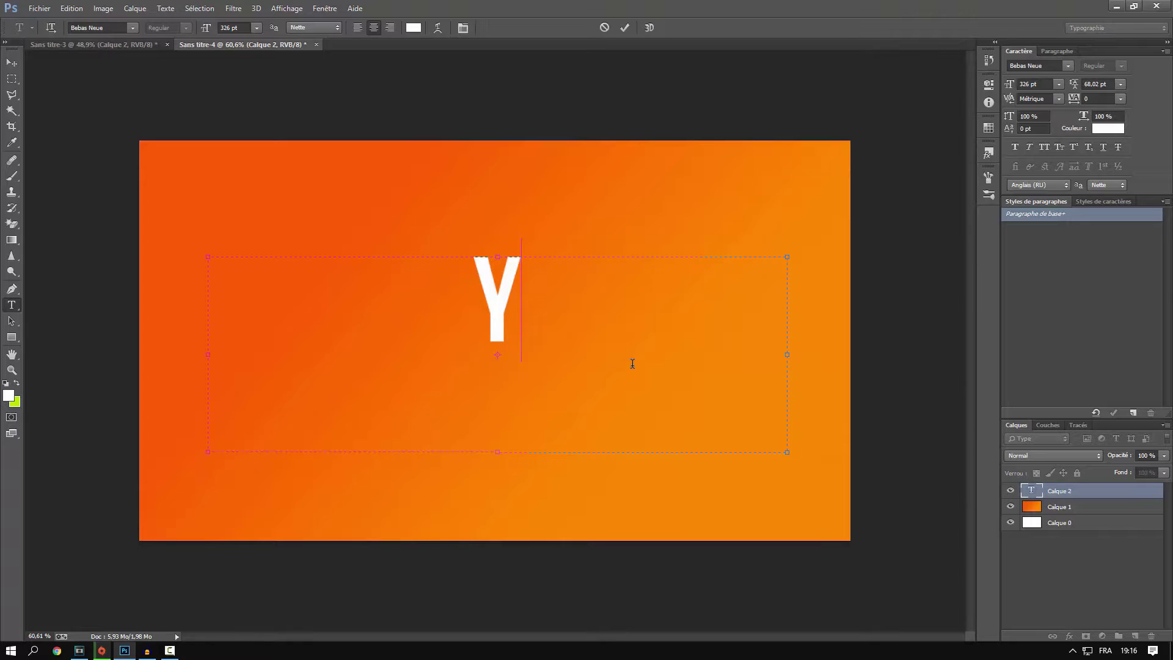
pyautogui.press('BackSpace')
pyautogui.write('TUTORIALS')
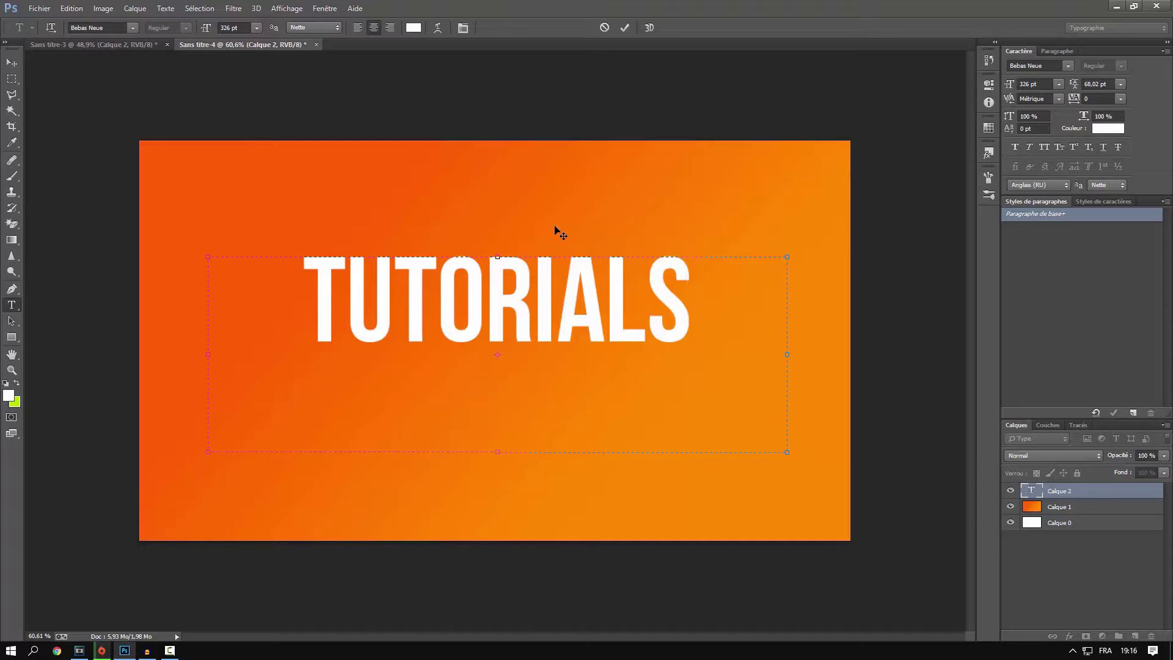
# Step: Stretch the TUTORIALS text box across the full canvas width, about 67.6 by 19.5 cm, and keep its text centre-aligned
pyautogui.moveTo(568, 217); pyautogui.dragTo(500, 211)
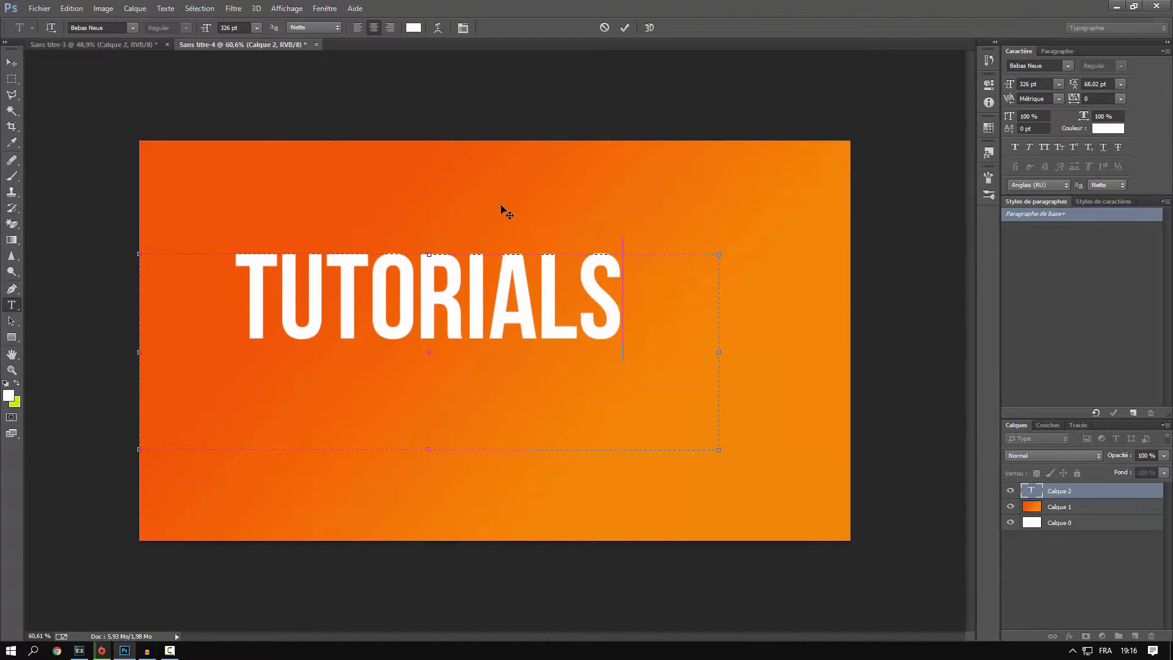
pyautogui.moveTo(720, 452); pyautogui.dragTo(851, 460)
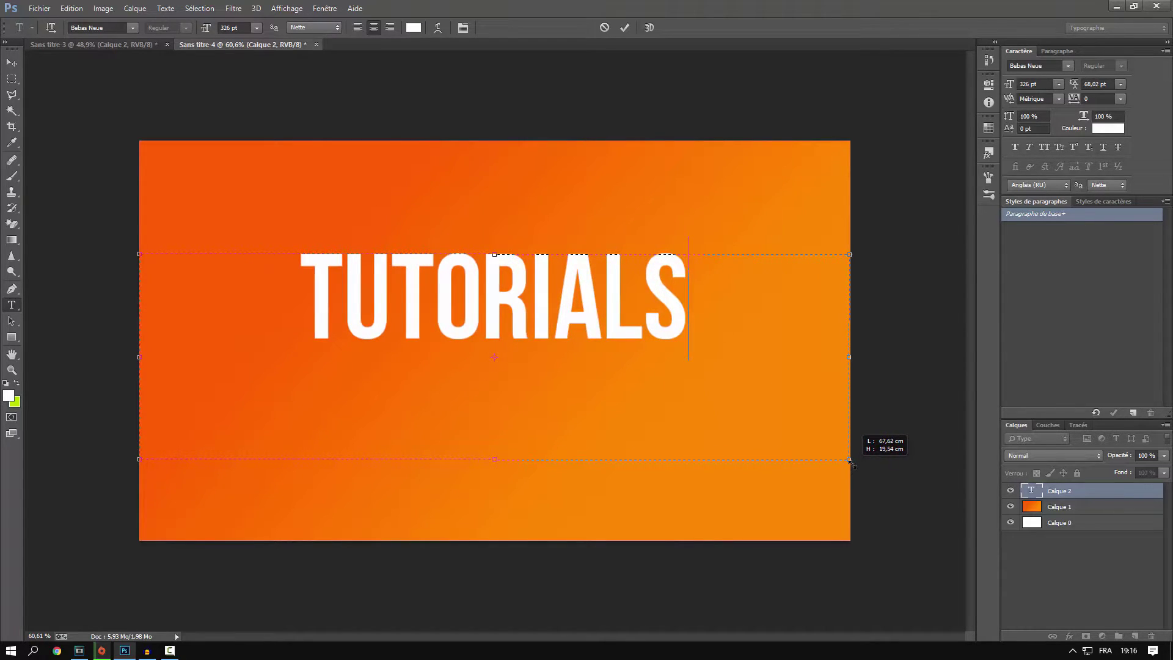
pyautogui.moveTo(719, 327); pyautogui.dragTo(271, 319)
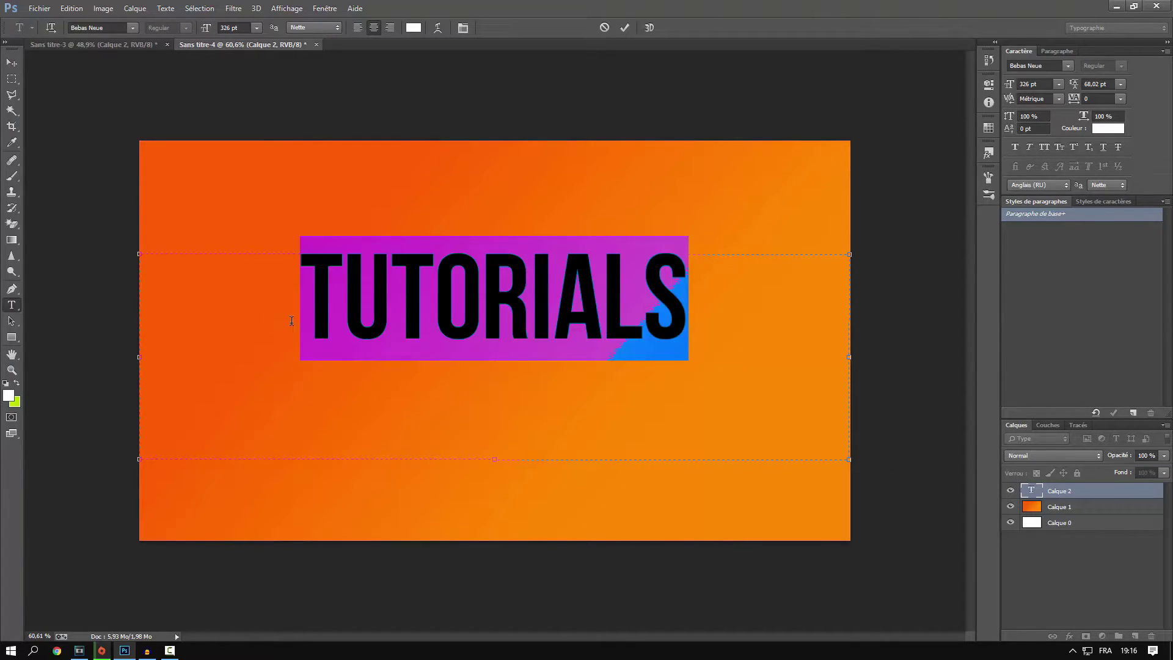
pyautogui.click(359, 30)
pyautogui.click(388, 28)
pyautogui.click(373, 28)
pyautogui.click(475, 249)
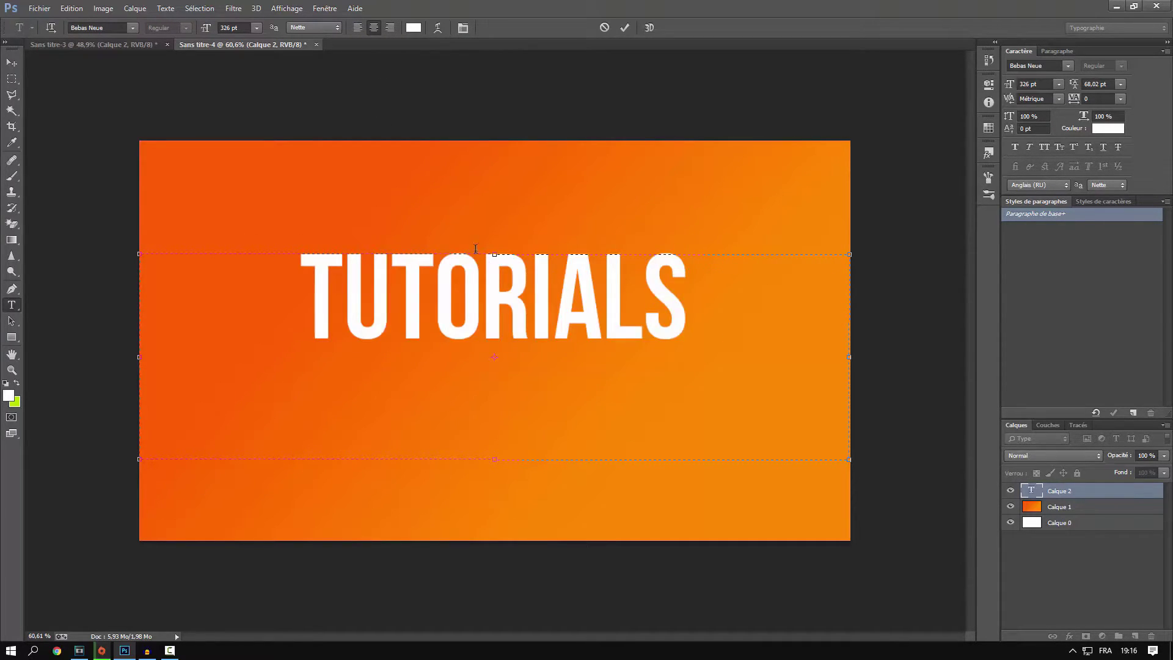
pyautogui.click(1047, 440)
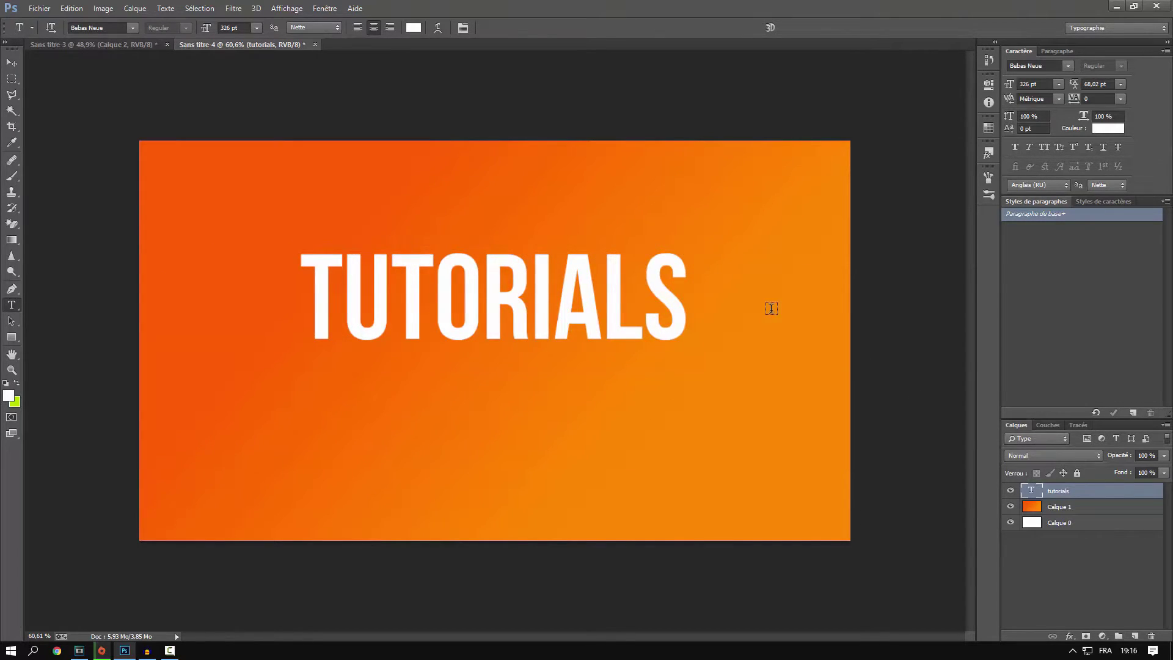
# Step: Move the TUTORIALS text slightly down towards the vertical middle of the canvas with Free Transform
pyautogui.hotkey('ctrl', 't')
pyautogui.press('Down')
pyautogui.press('Down')
pyautogui.press('Down')
pyautogui.press('Down')
pyautogui.press('Down')
pyautogui.press('Down')
pyautogui.press('Down')
pyautogui.press('Down')
pyautogui.press('Down')
pyautogui.press('Down')
pyautogui.press('Down')
pyautogui.press('Down')
pyautogui.press('Down')
pyautogui.press('Down')
pyautogui.press('Down')
pyautogui.press('Down')
pyautogui.press('Down')
pyautogui.press('Down')
pyautogui.press('Down')
pyautogui.press('Down')
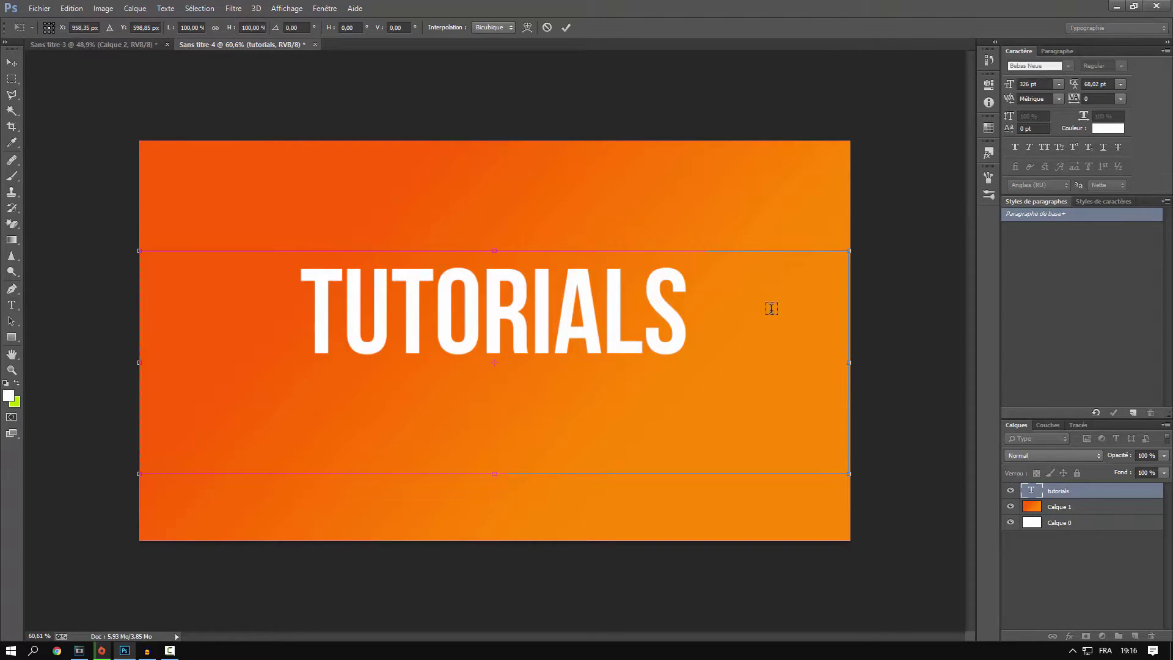
pyautogui.press('Return')
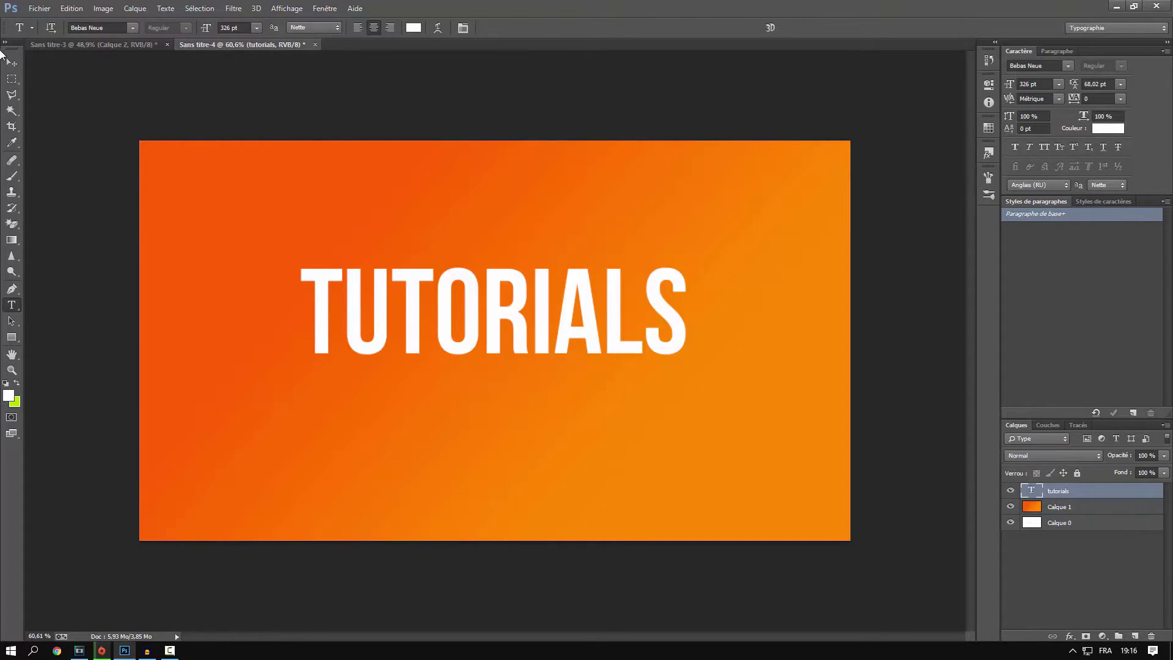
pyautogui.click(12, 63)
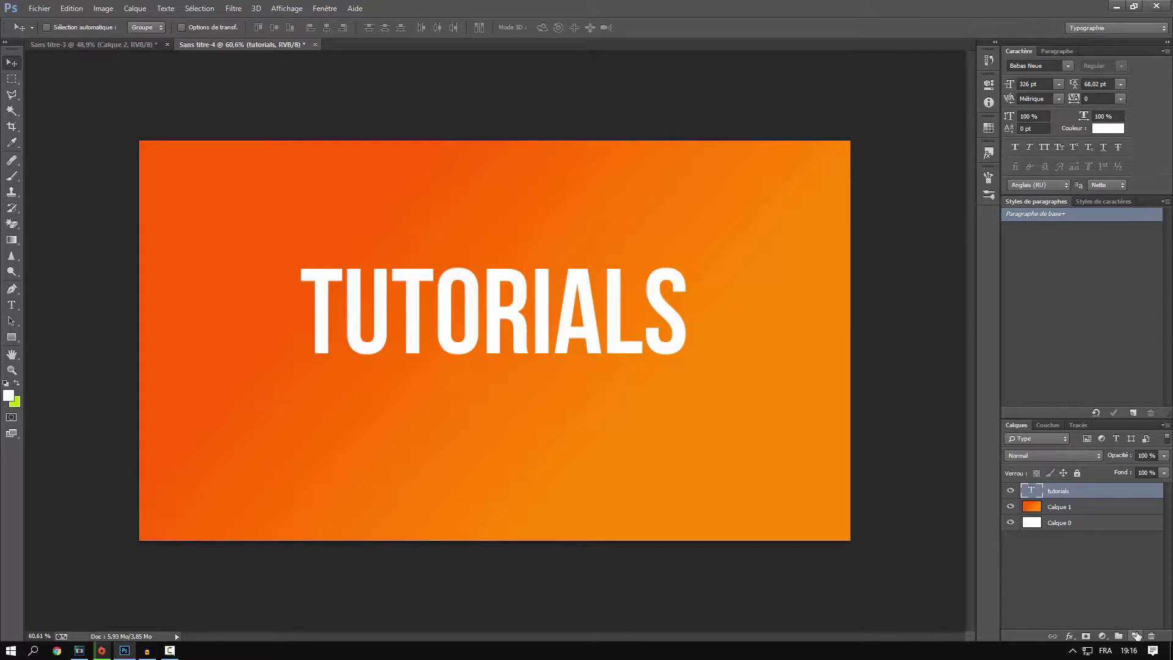
# Step: Add a new layer above the tutorials layer and draw a text box on it below the word TUTORIALS
pyautogui.click(1135, 636)
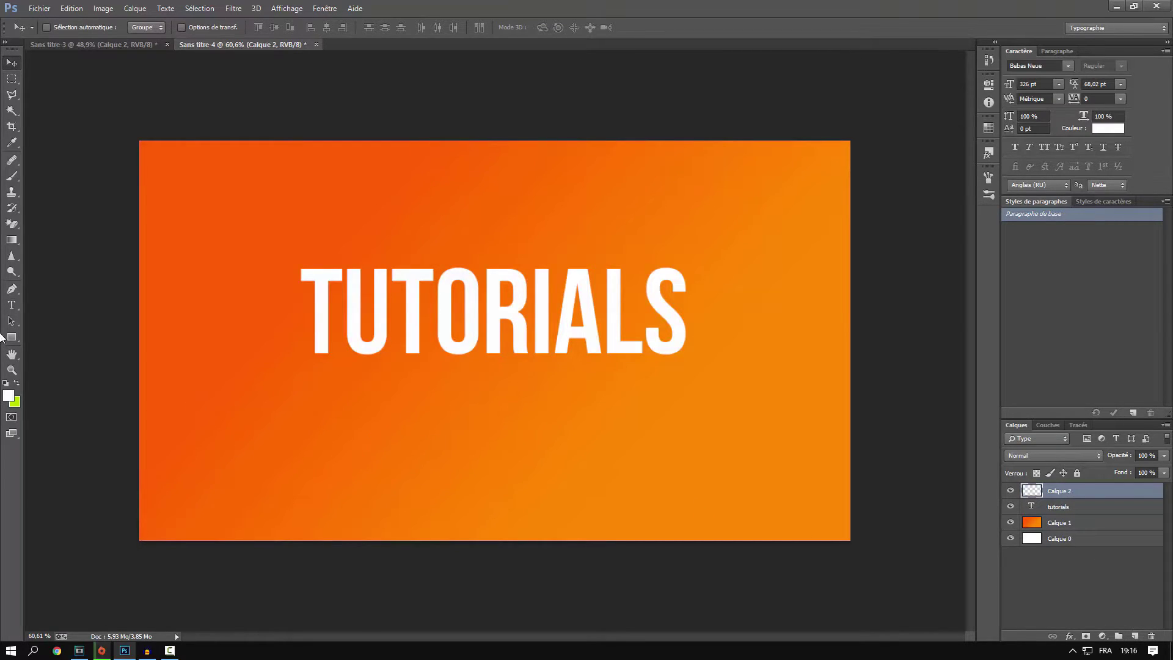
pyautogui.click(11, 305)
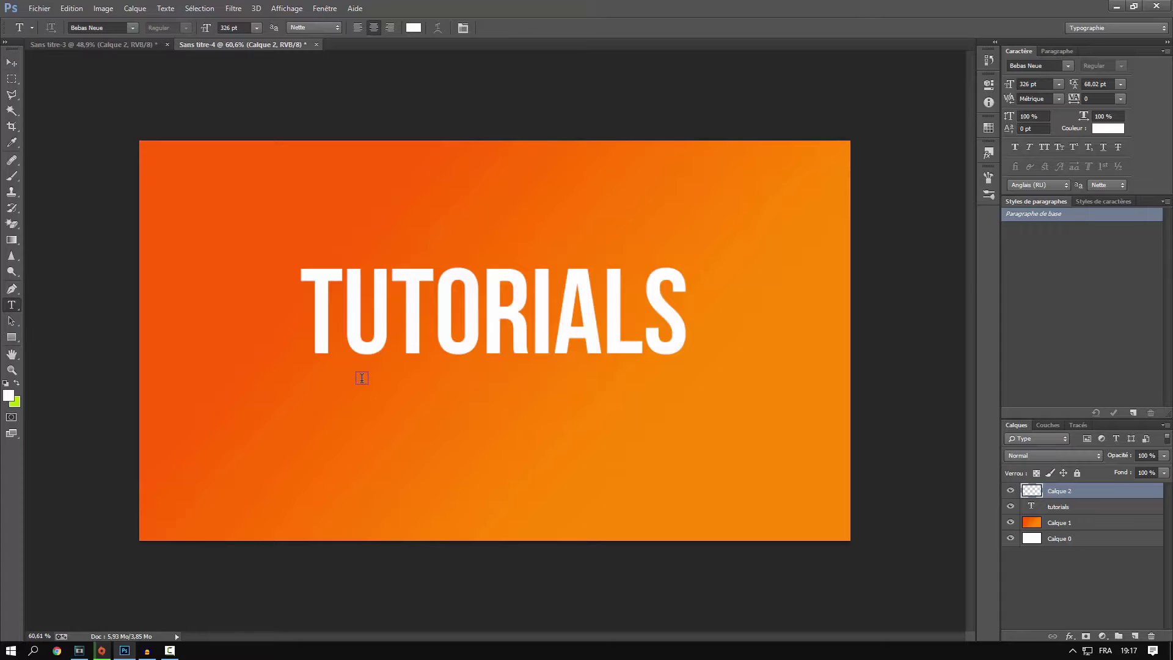
pyautogui.click(310, 347)
pyautogui.moveTo(309, 347); pyautogui.dragTo(667, 445)
pyautogui.click(1032, 489)
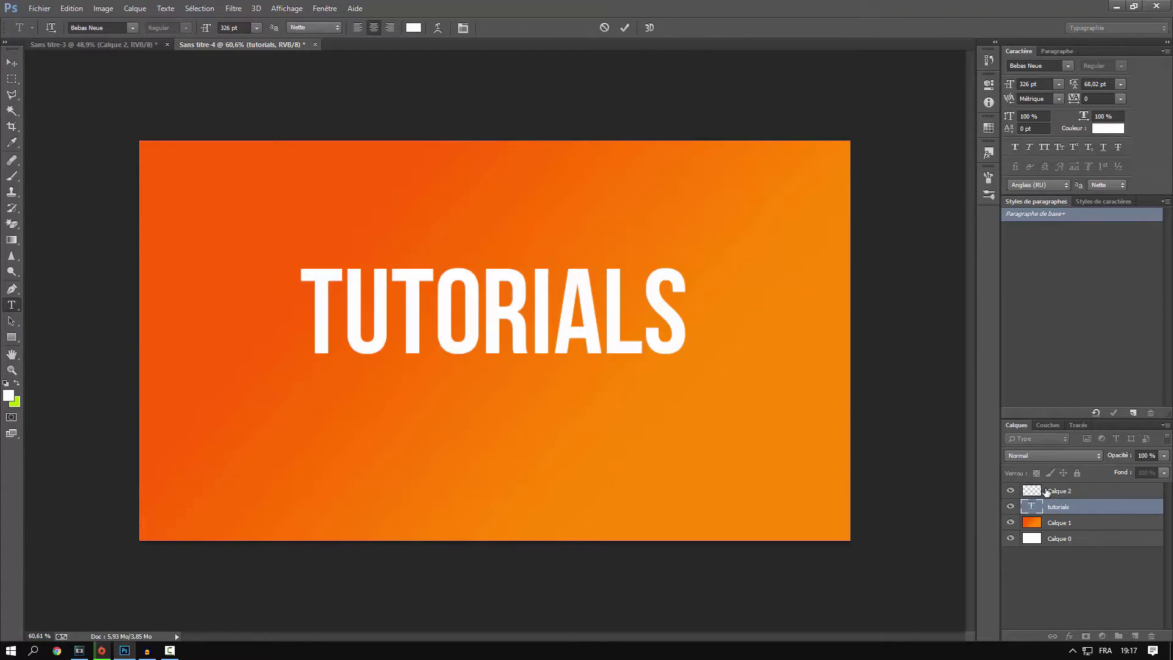
pyautogui.moveTo(334, 430); pyautogui.dragTo(735, 542)
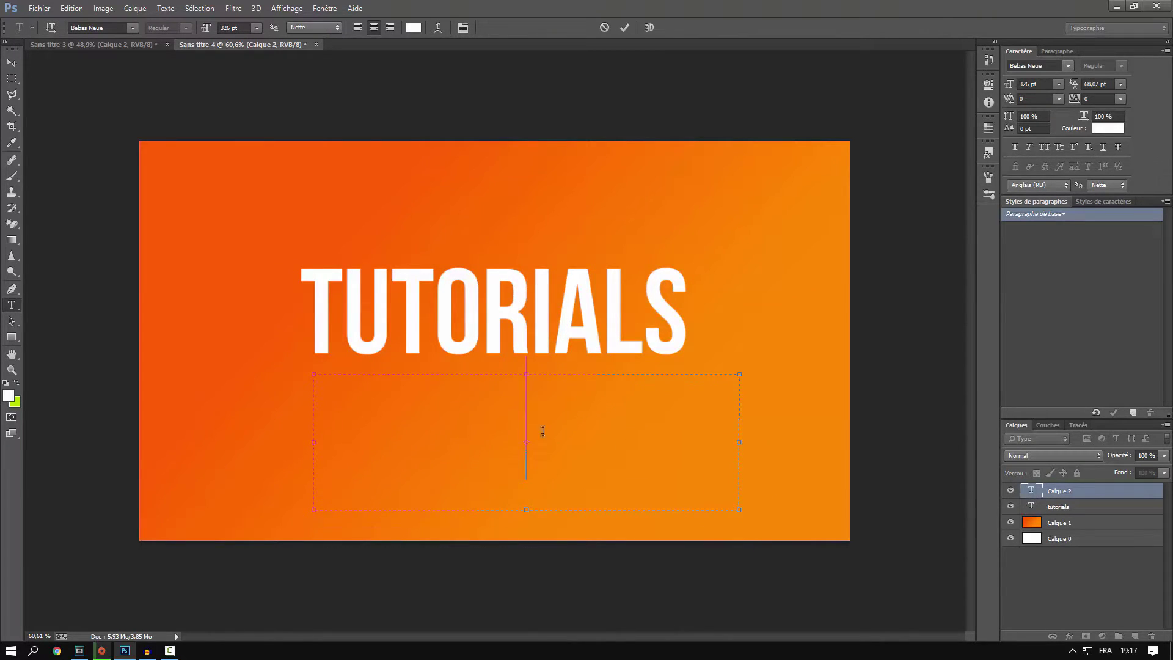
# Step: Set the font size to 48 pt and enter YOUTUBE in the new text box
pyautogui.click(254, 27)
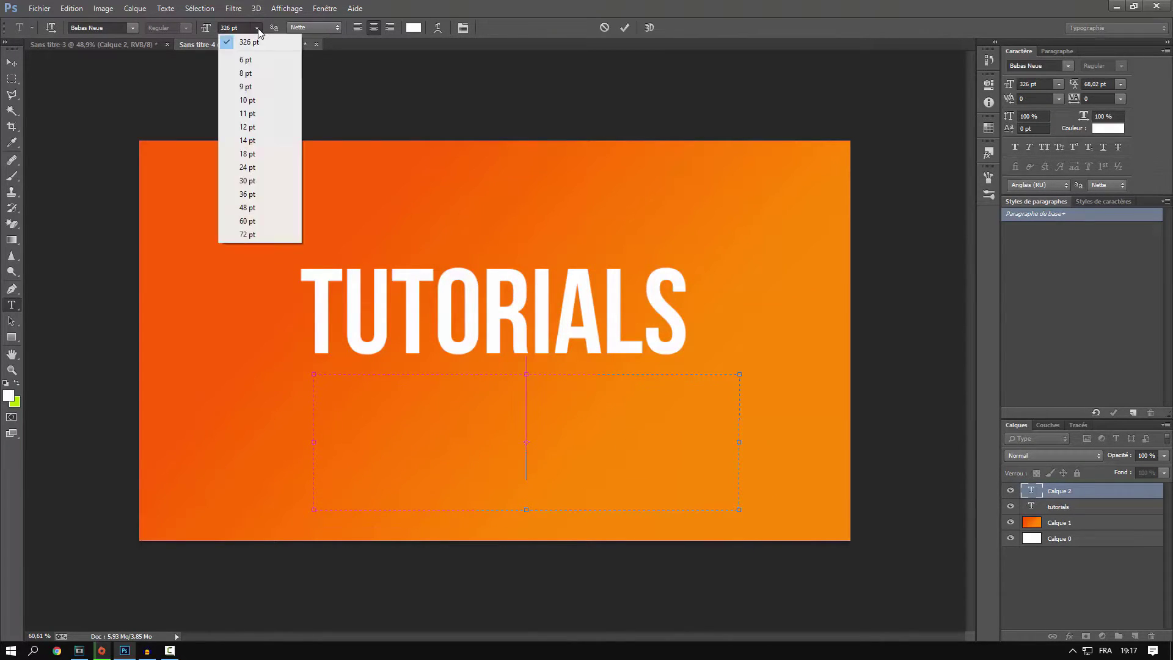
pyautogui.click(259, 207)
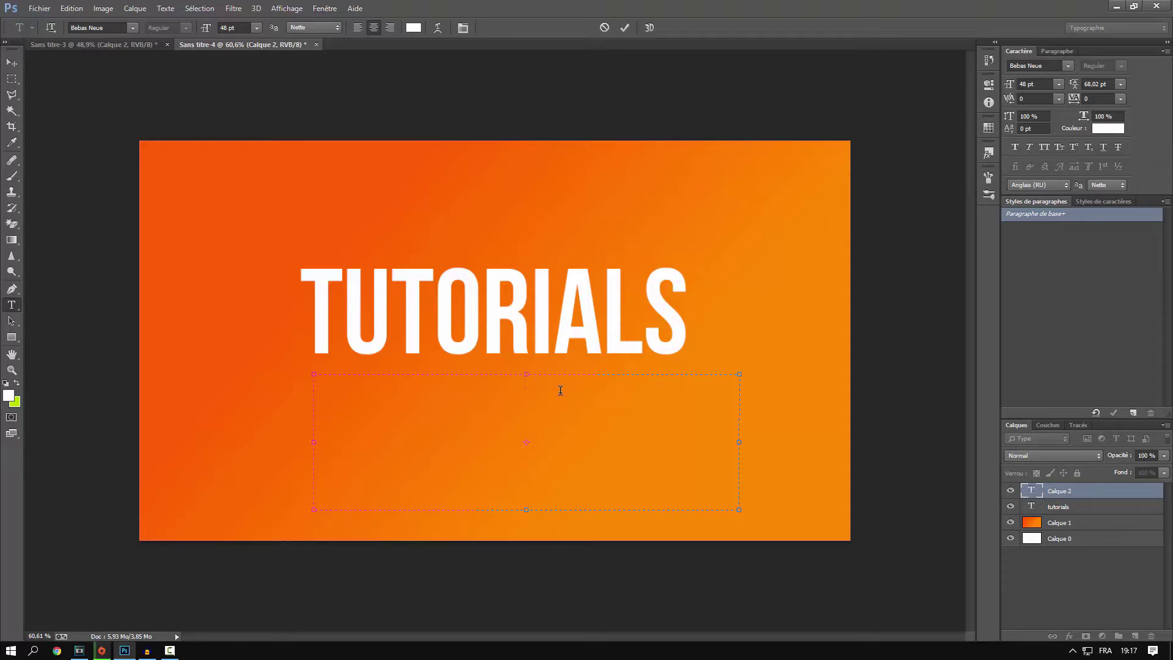
pyautogui.write('outube')
# Step: Change the small text's font to Arial and re-enter it as YOUTUBE in capitals
pyautogui.moveTo(561, 390); pyautogui.dragTo(401, 387)
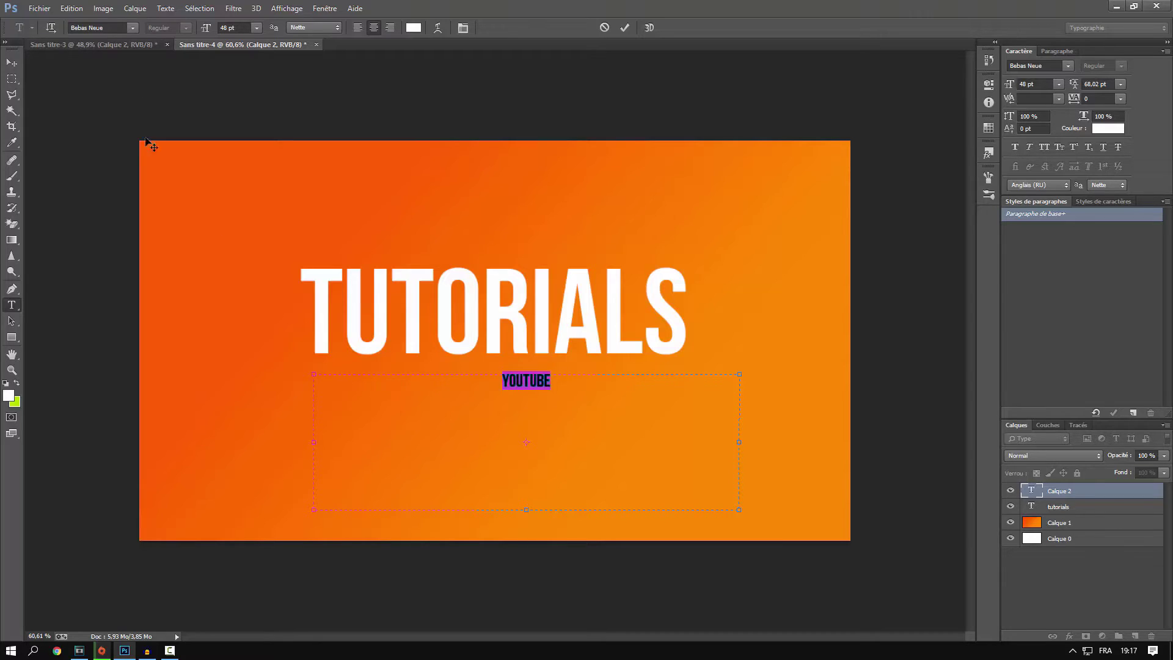
pyautogui.click(131, 28)
pyautogui.moveTo(266, 97); pyautogui.dragTo(266, 62)
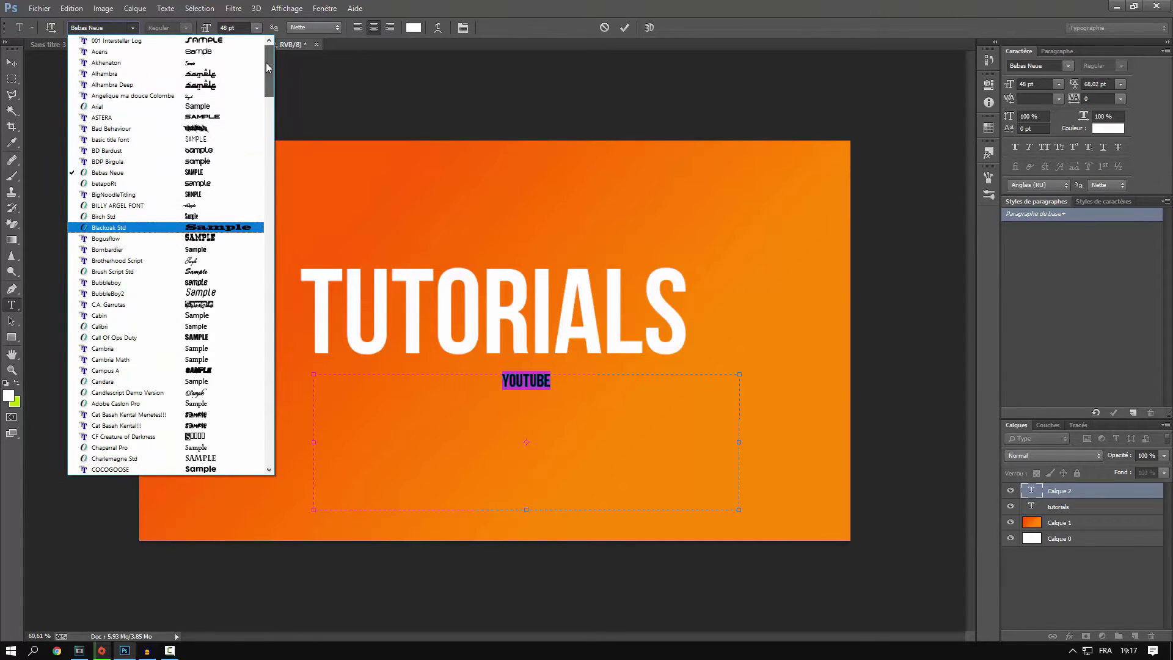
pyautogui.click(209, 108)
pyautogui.write('YOUTUBE')
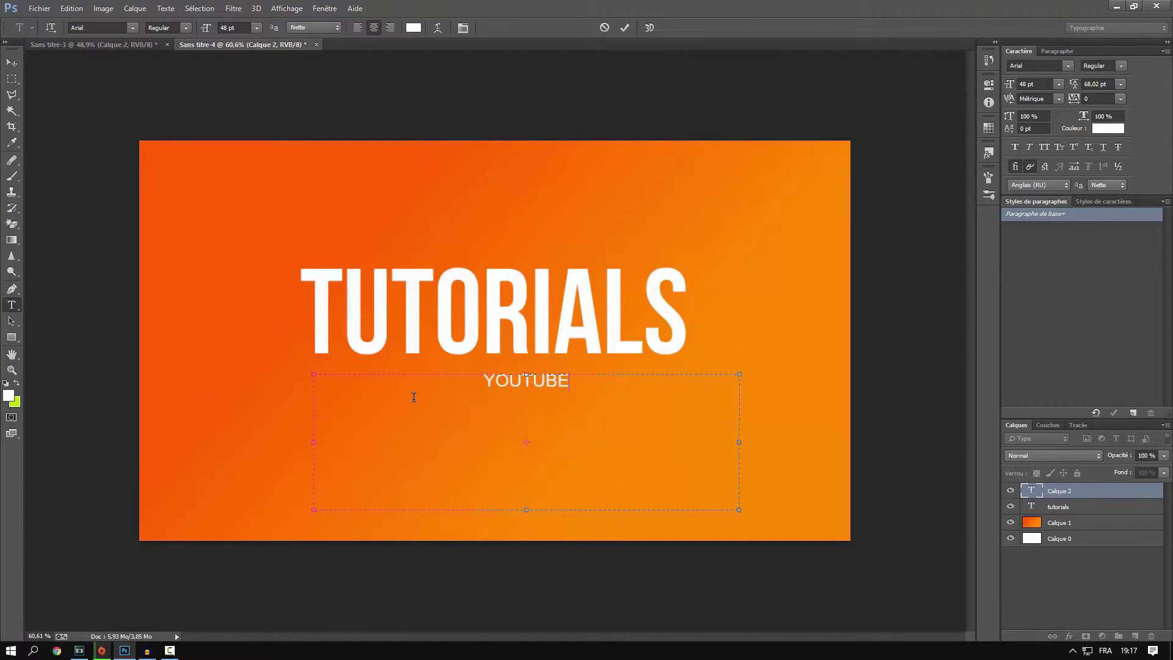
# Step: Fit the YOUTUBE text box directly beneath TUTORIALS at the same width and set its letter tracking to 2300
pyautogui.hotkey('ctrl', 'a')
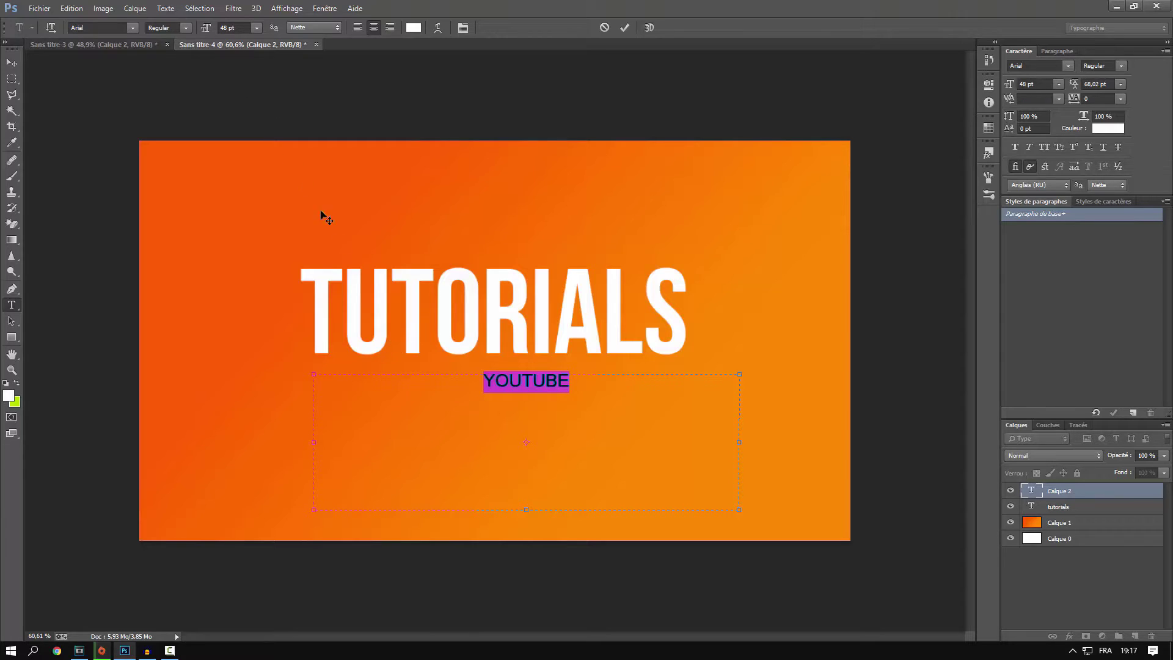
pyautogui.moveTo(403, 298); pyautogui.dragTo(394, 199)
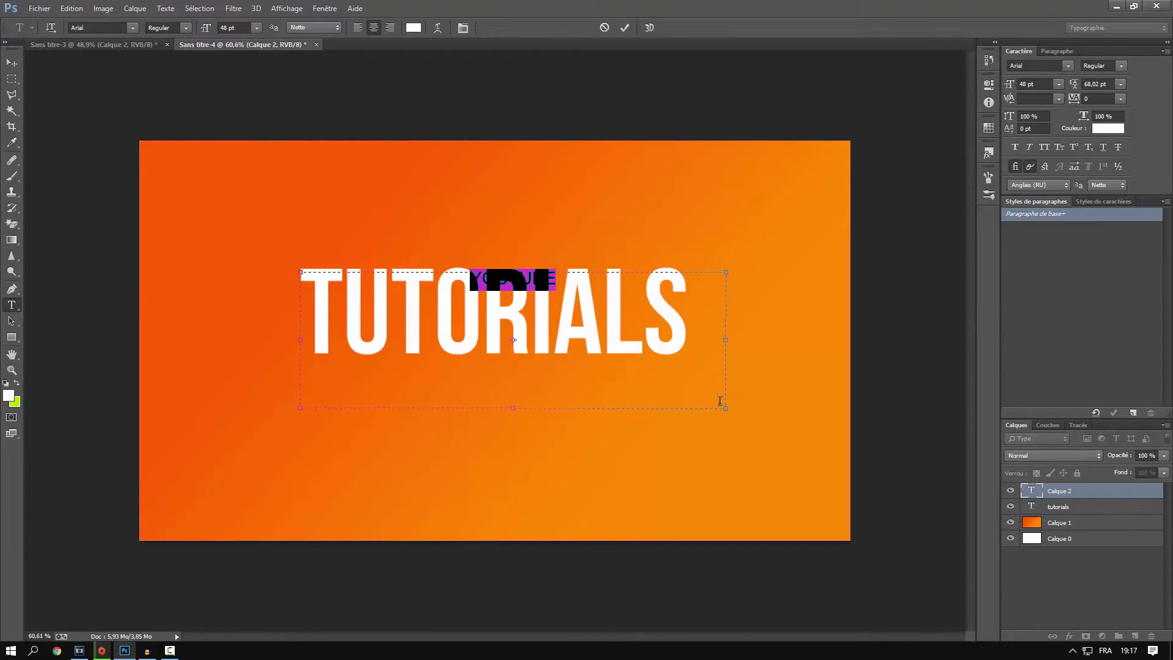
pyautogui.moveTo(724, 410); pyautogui.dragTo(686, 407)
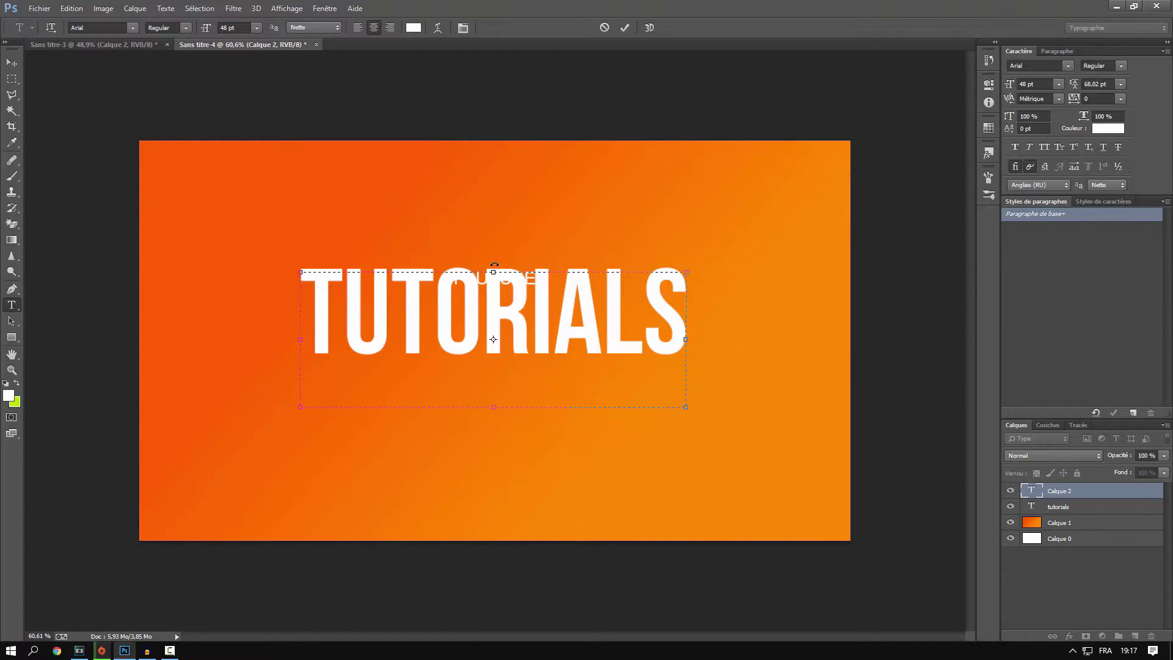
pyautogui.moveTo(494, 266); pyautogui.dragTo(415, 365)
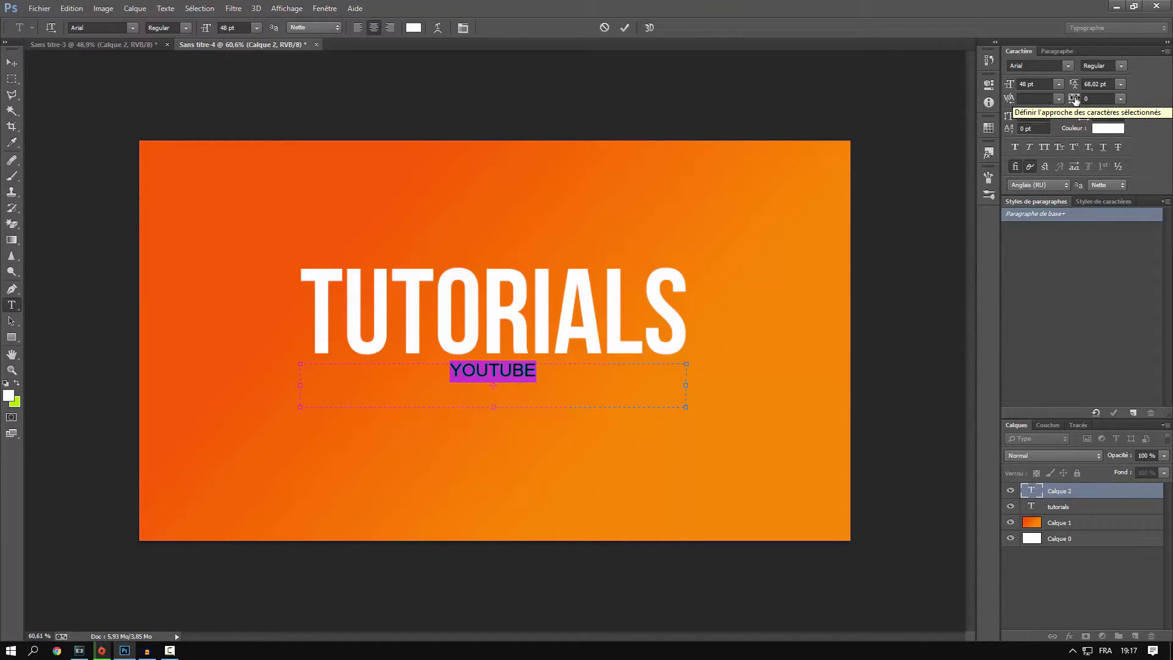
pyautogui.moveTo(1076, 101); pyautogui.dragTo(1147, 107)
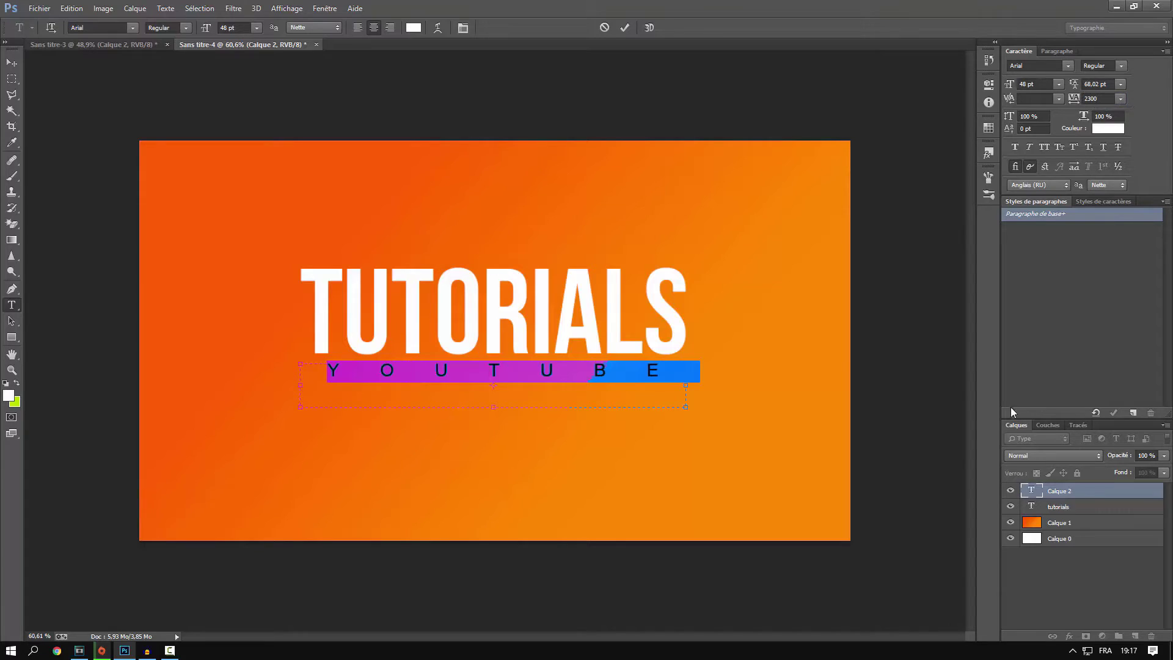
pyautogui.click(1035, 481)
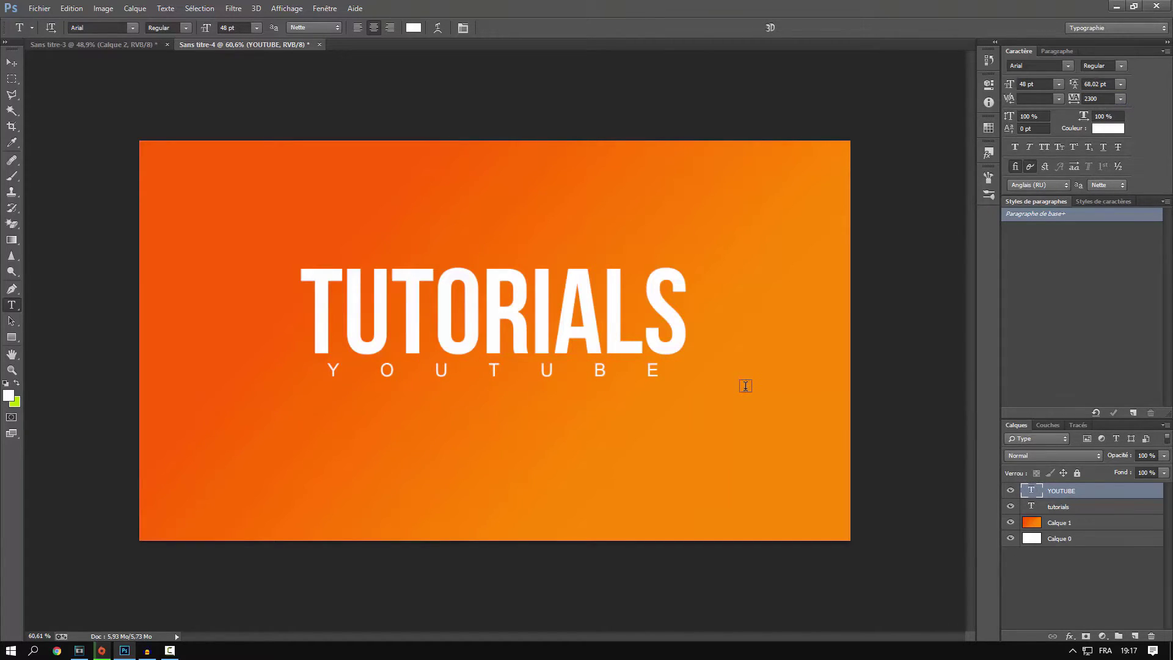
# Step: Move the YOUTUBE and tutorials text layers together down to a Y position of 715 px with Free Transform
pyautogui.hotkey('ctrl', '-')
pyautogui.press('alt')
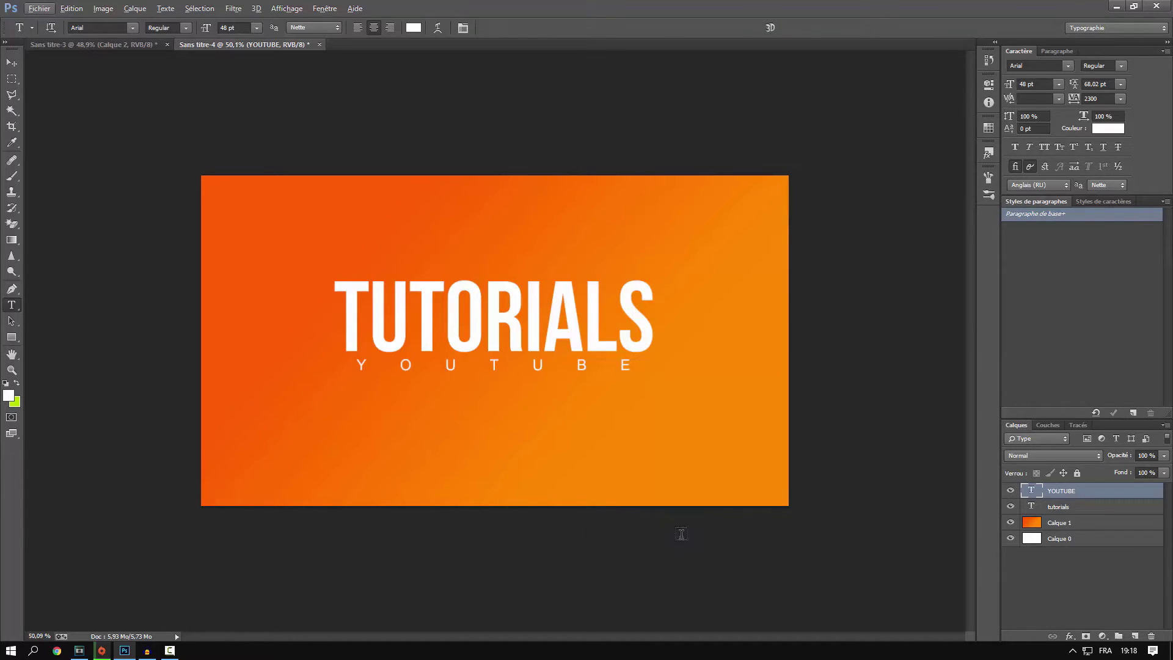
pyautogui.keyDown('shift'); pyautogui.click(1076, 508); pyautogui.keyUp('shift')
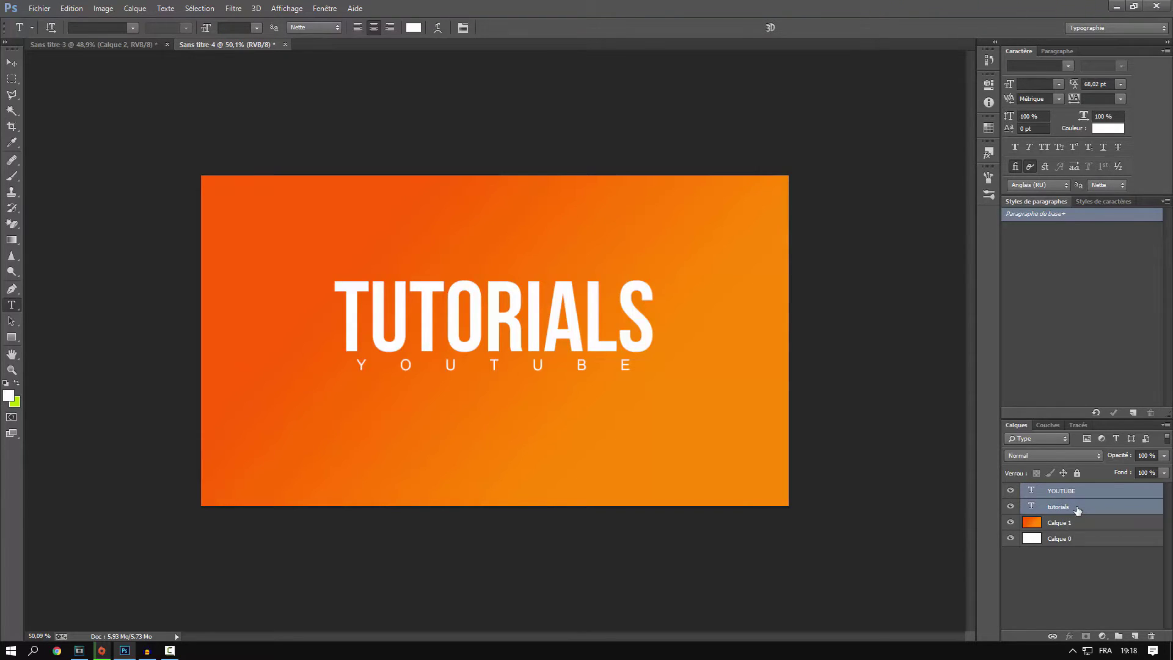
pyautogui.hotkey('ctrl', 't')
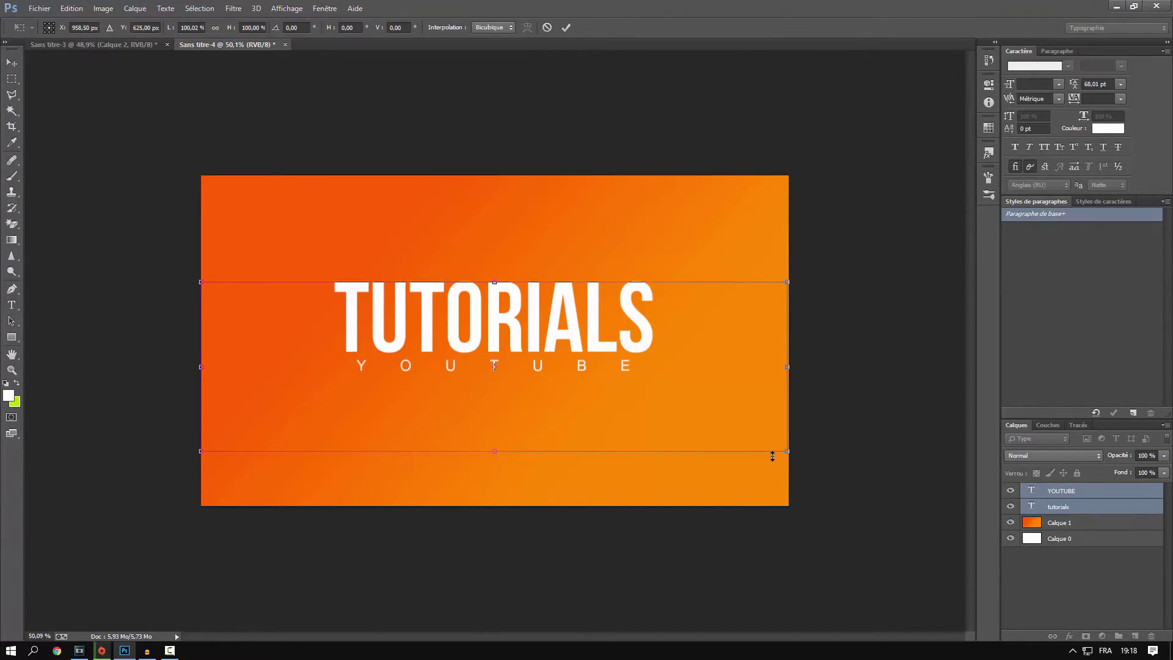
pyautogui.hotkey('shift', 'Down')
pyautogui.hotkey('shift', 'Down')
pyautogui.hotkey('shift', 'Down')
pyautogui.hotkey('shift', 'Down')
pyautogui.hotkey('shift', 'Down')
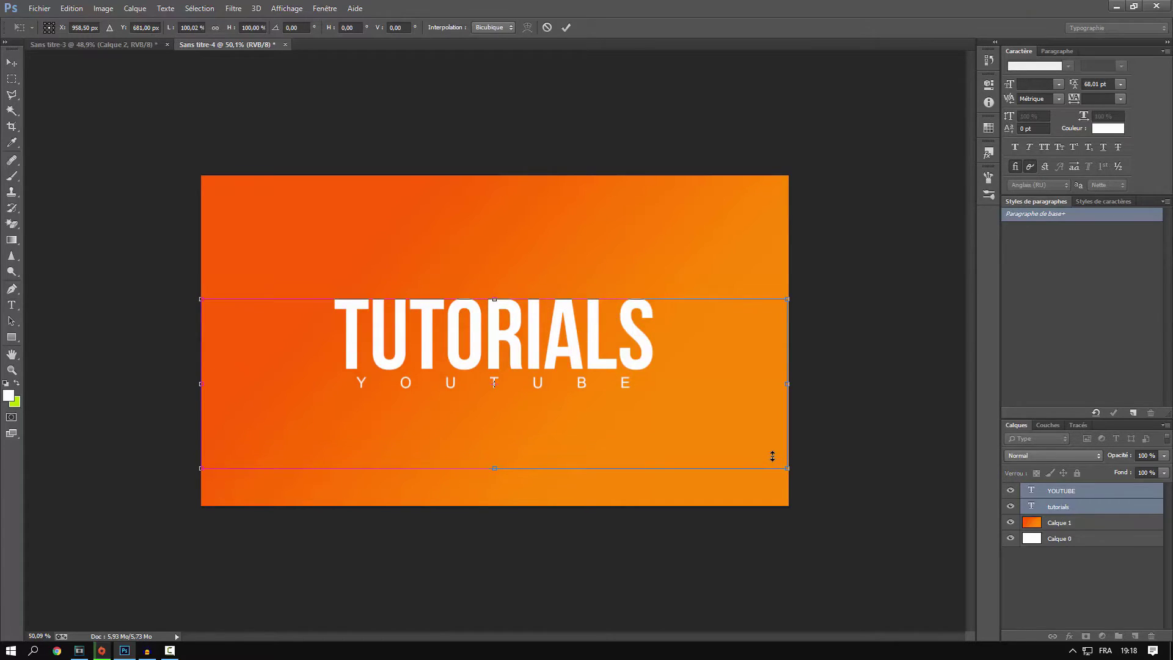
pyautogui.hotkey('shift', 'Down')
pyautogui.hotkey('shift', 'Down')
pyautogui.hotkey('shift', 'Down')
pyautogui.press('Down')
pyautogui.press('Down')
pyautogui.press('Down')
pyautogui.press('Down')
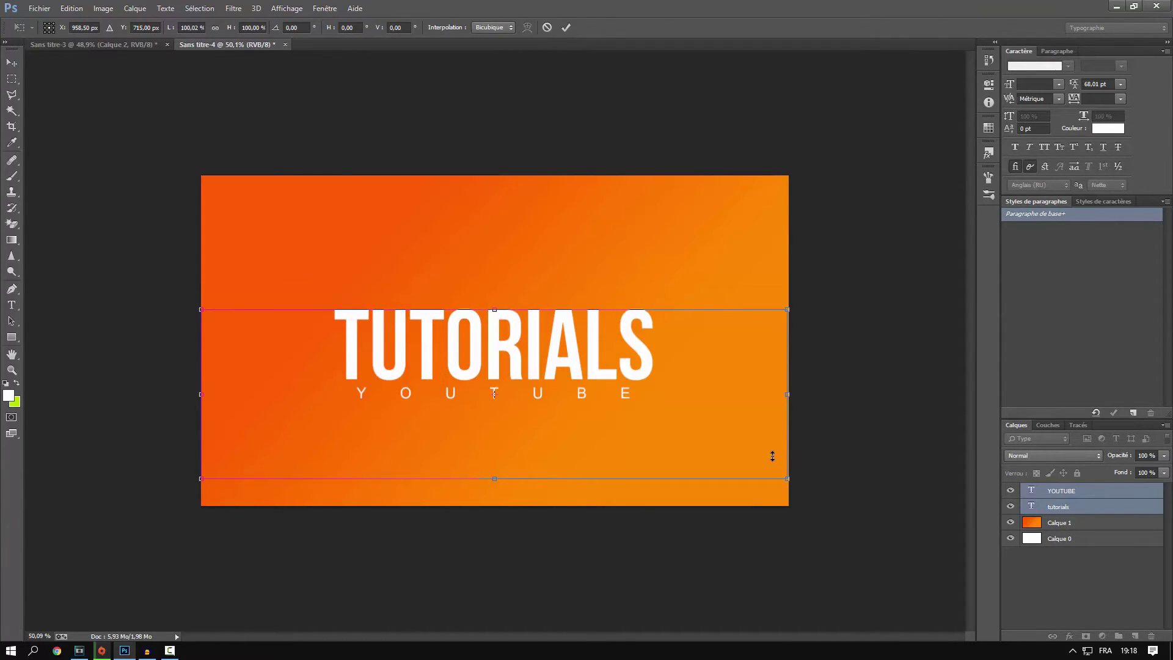
pyautogui.press('Return')
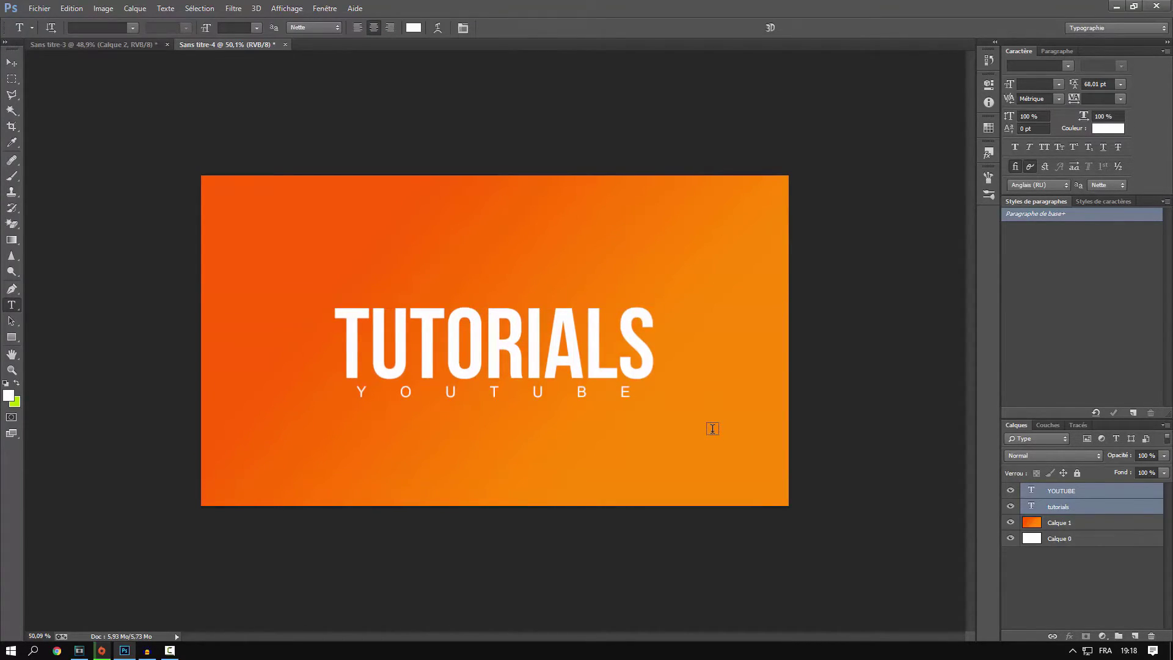
# Step: Move both text layers slightly back up towards the vertical middle of the canvas with Free Transform
pyautogui.hotkey('ctrl', 't')
pyautogui.hotkey('shift', 'Up')
pyautogui.hotkey('shift', 'Up')
pyautogui.press('Return')
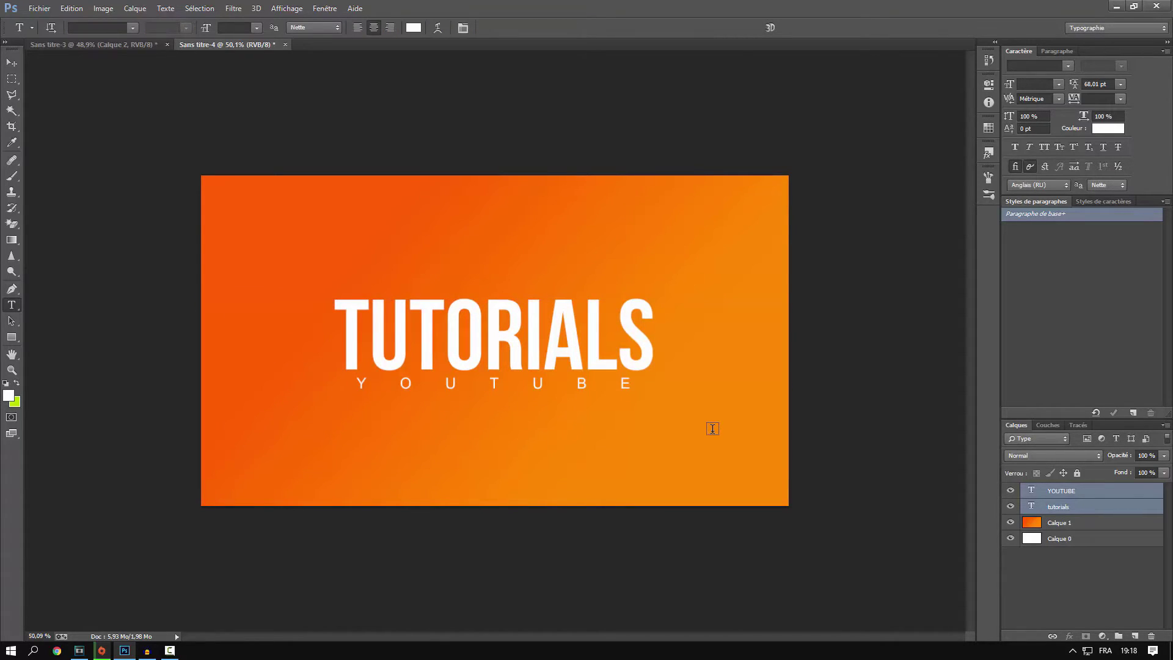
# Step: Display the rulers around the canvas
pyautogui.click(286, 8)
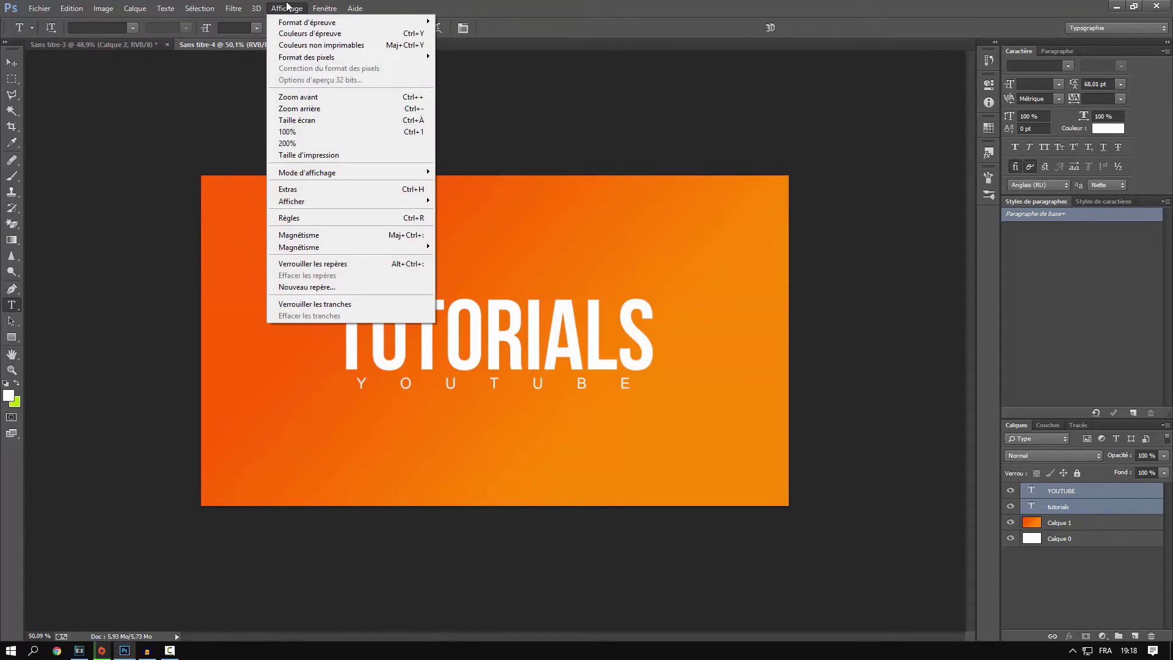
pyautogui.click(299, 217)
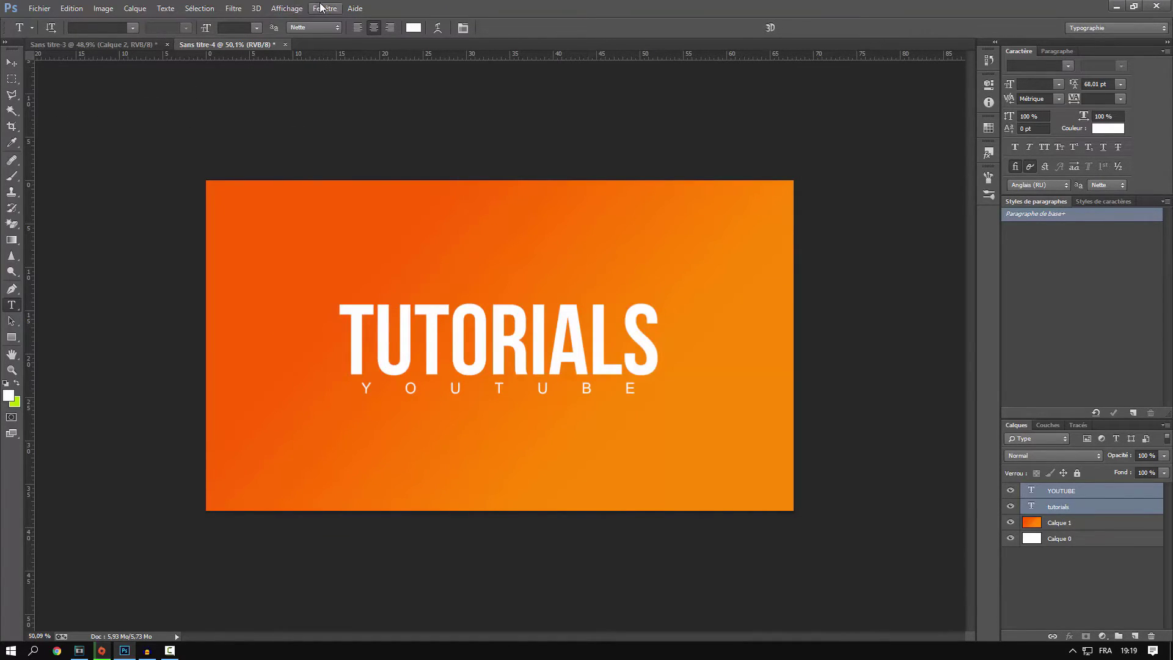
pyautogui.click(286, 8)
pyautogui.click(317, 191)
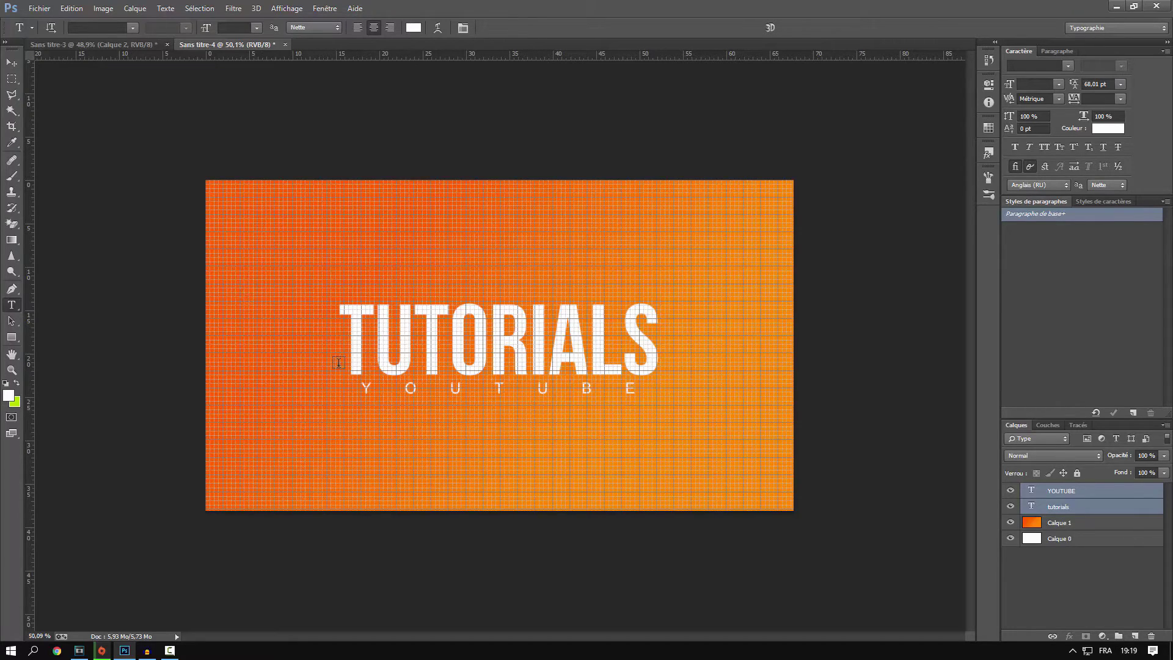
pyautogui.click(284, 8)
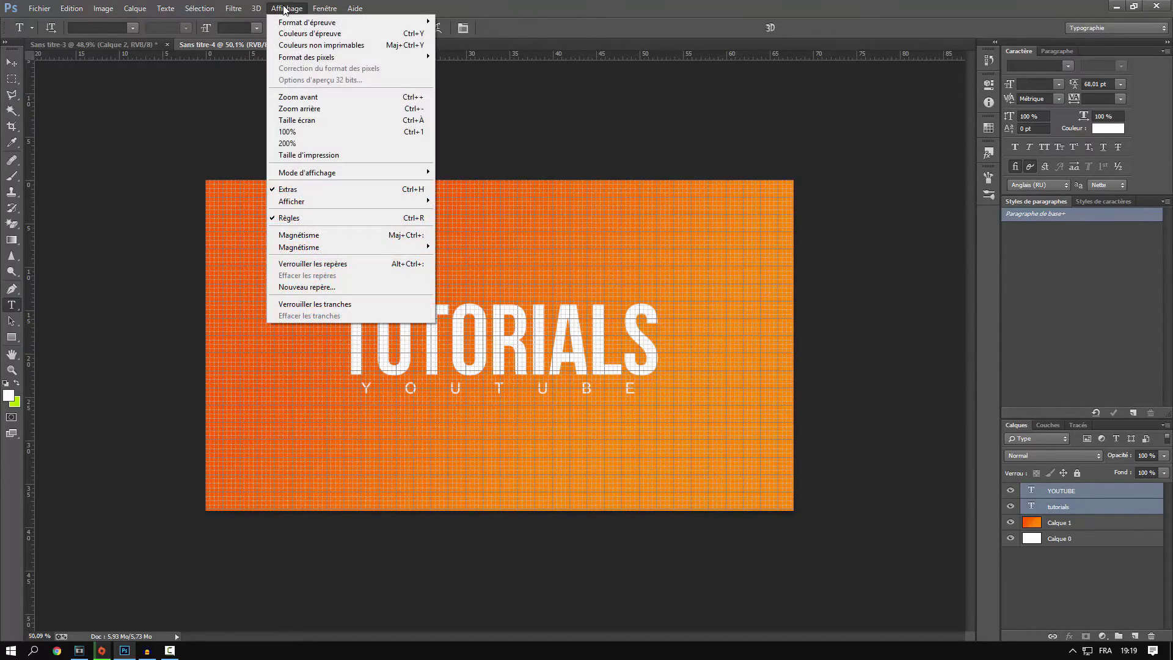
pyautogui.click(308, 191)
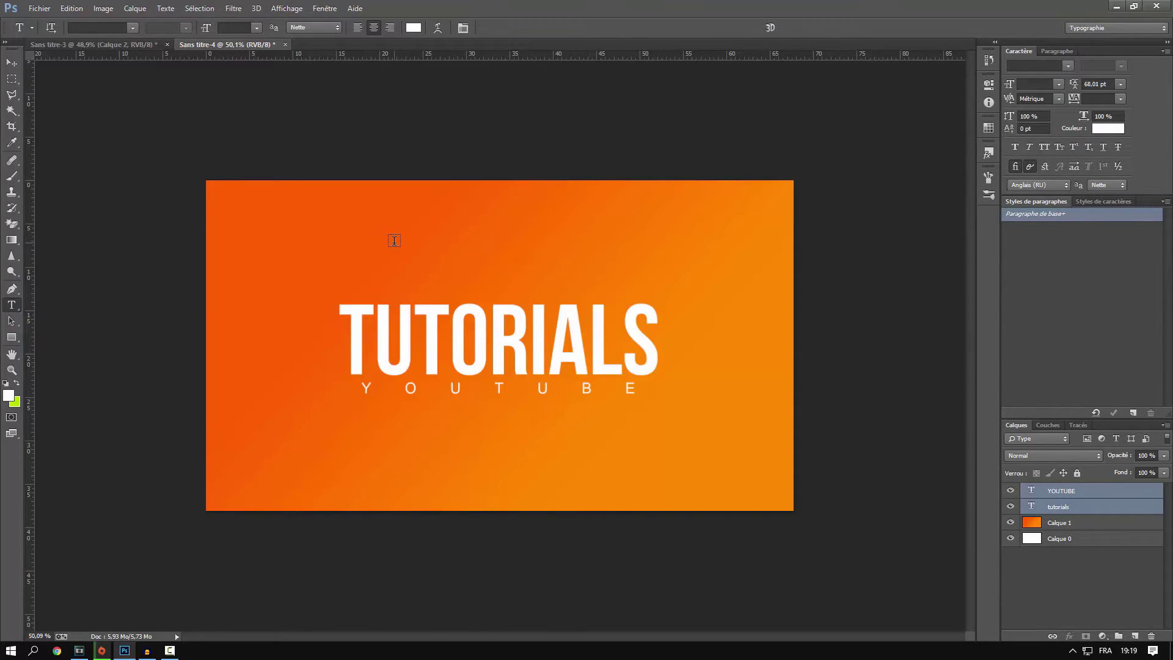
# Step: Duplicate the tutorials text layer within the same document and place the copy beneath the original
pyautogui.click(12, 62)
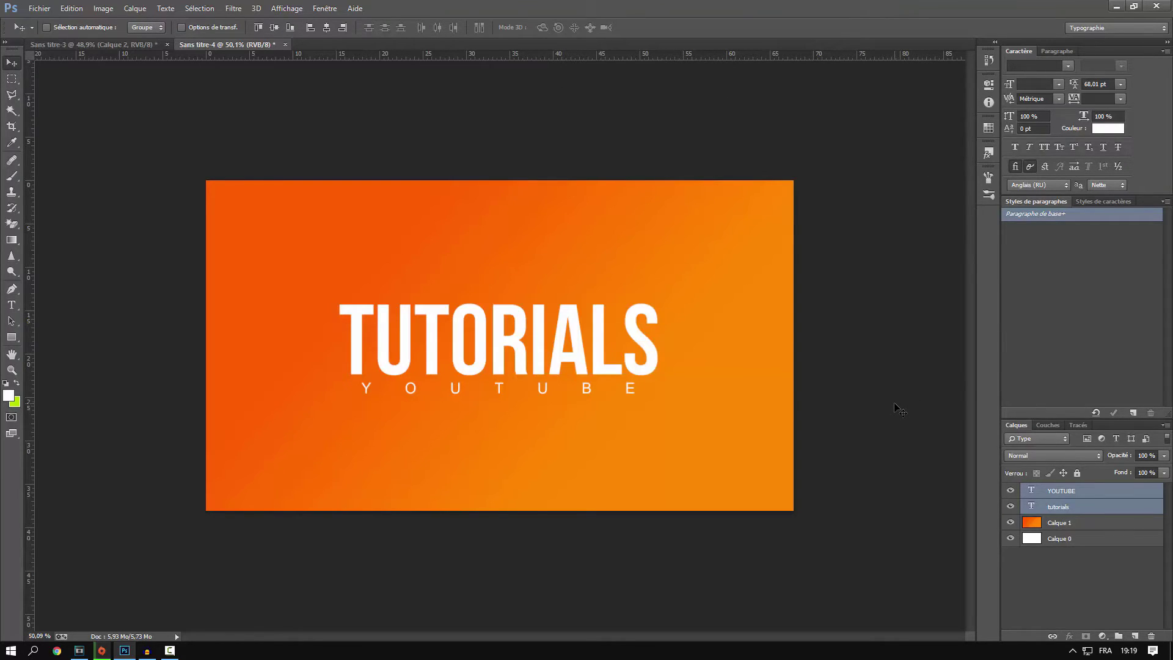
pyautogui.click(1068, 493)
pyautogui.click(1064, 507)
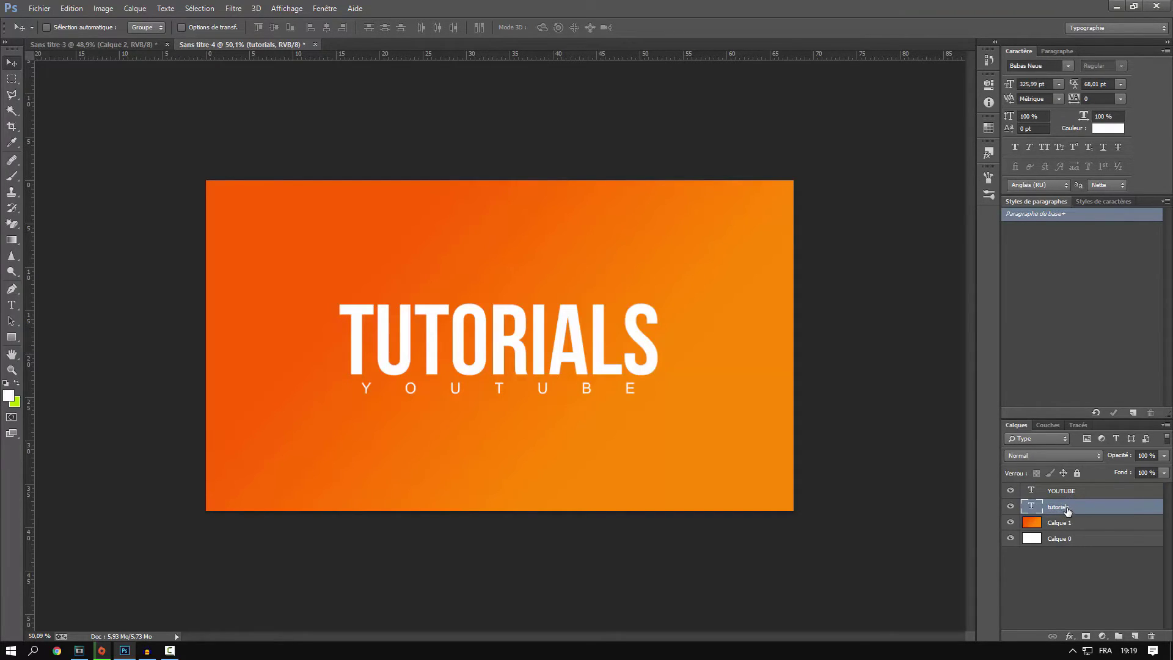
pyautogui.rightClick(1076, 508)
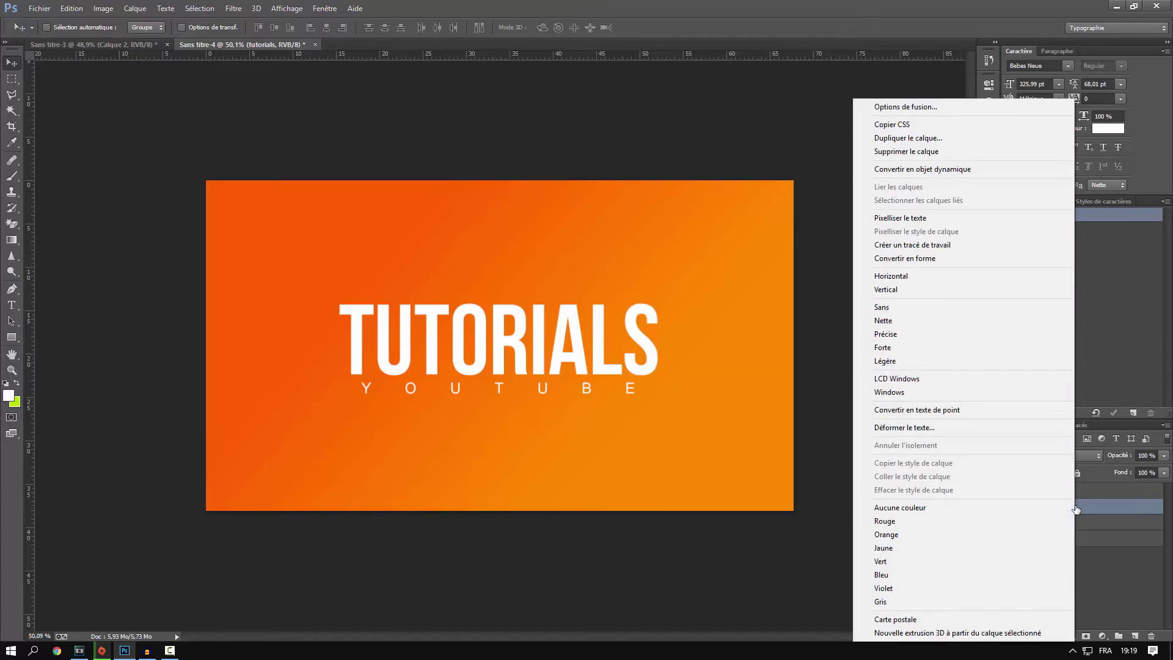
pyautogui.click(943, 139)
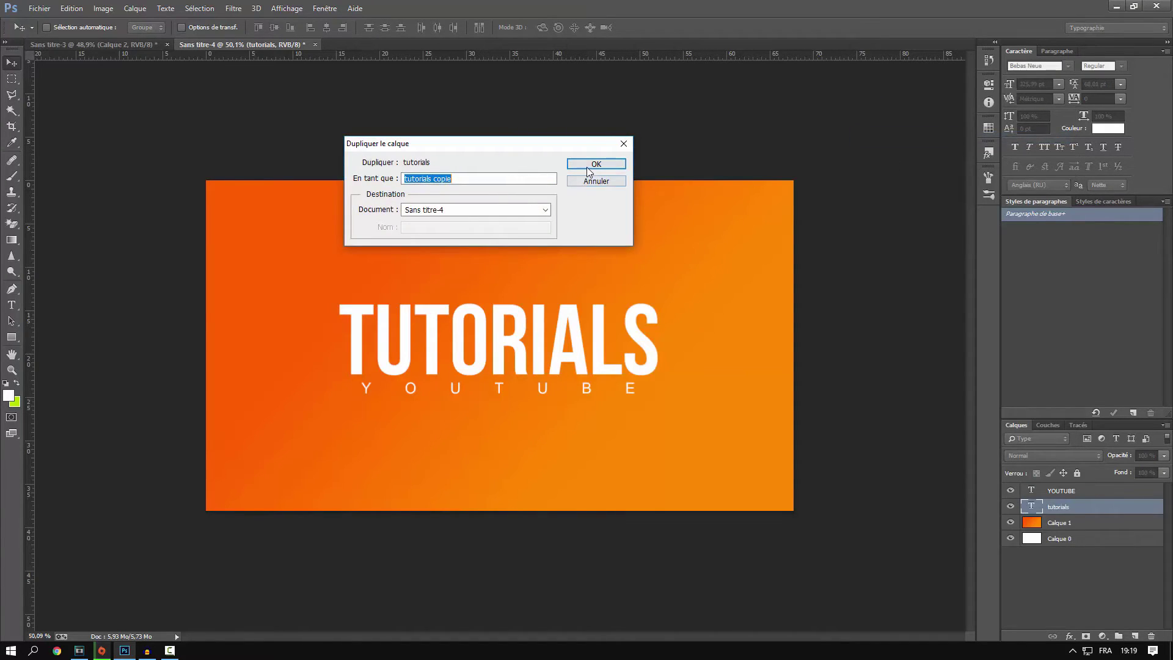
pyautogui.press('Return')
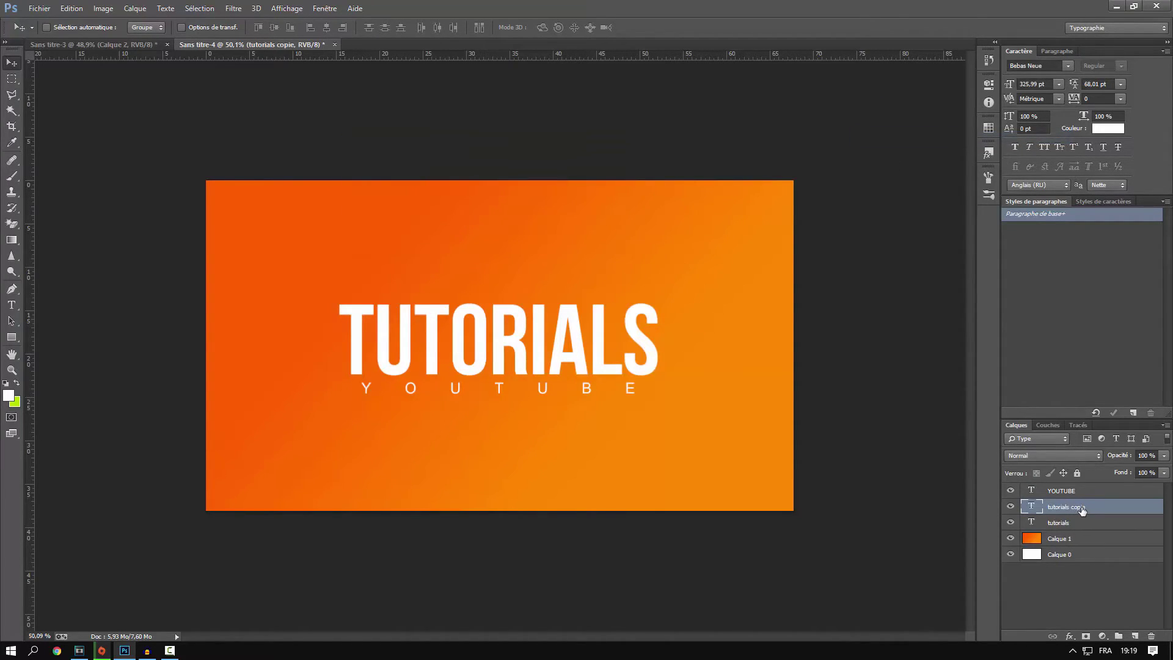
pyautogui.moveTo(1087, 507); pyautogui.dragTo(1084, 528)
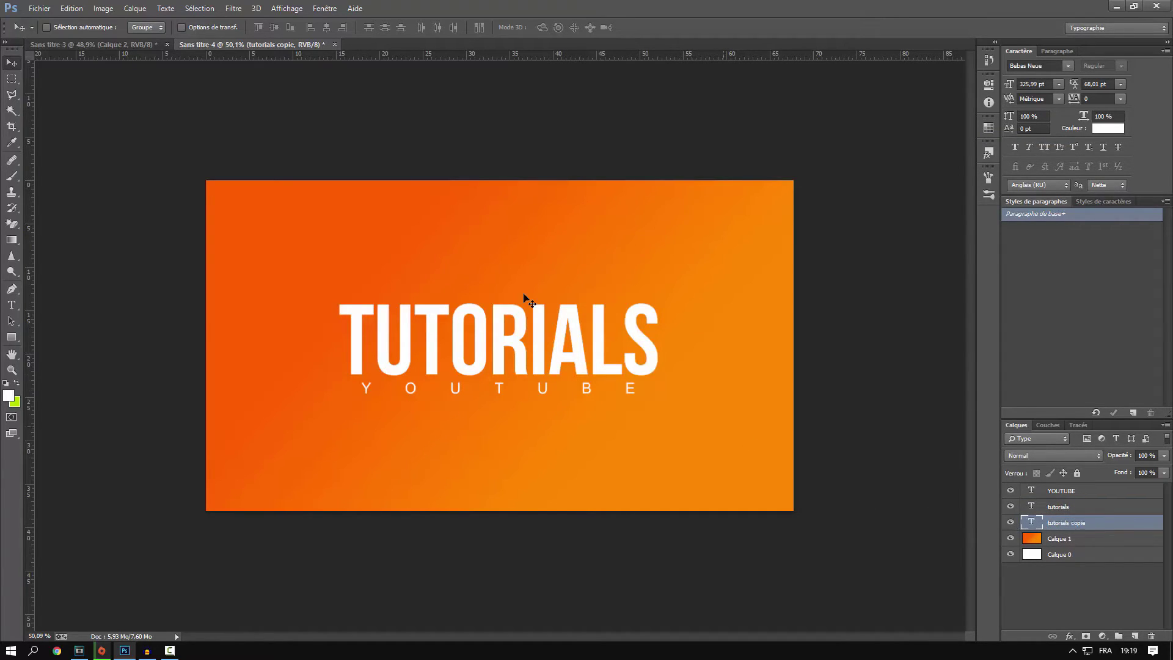
# Step: Rasterize the duplicated TUTORIALS text and apply a directional motion blur with an angle of 0° and a distance of 33 pixels
pyautogui.click(236, 7)
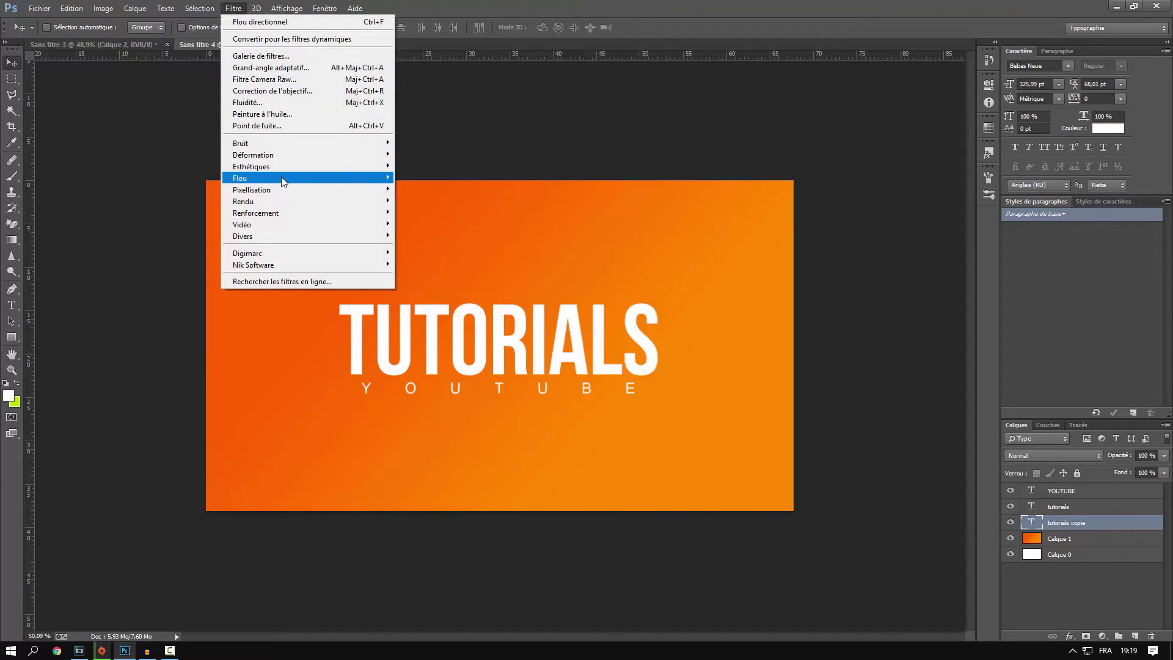
pyautogui.moveTo(283, 181)
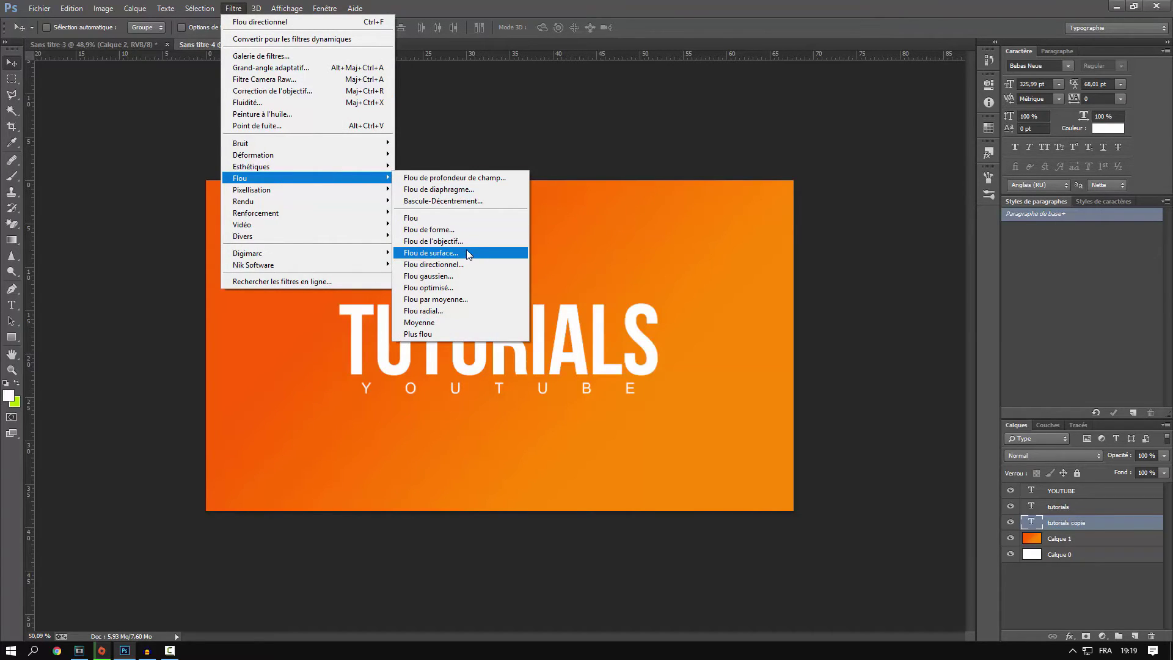
pyautogui.click(465, 263)
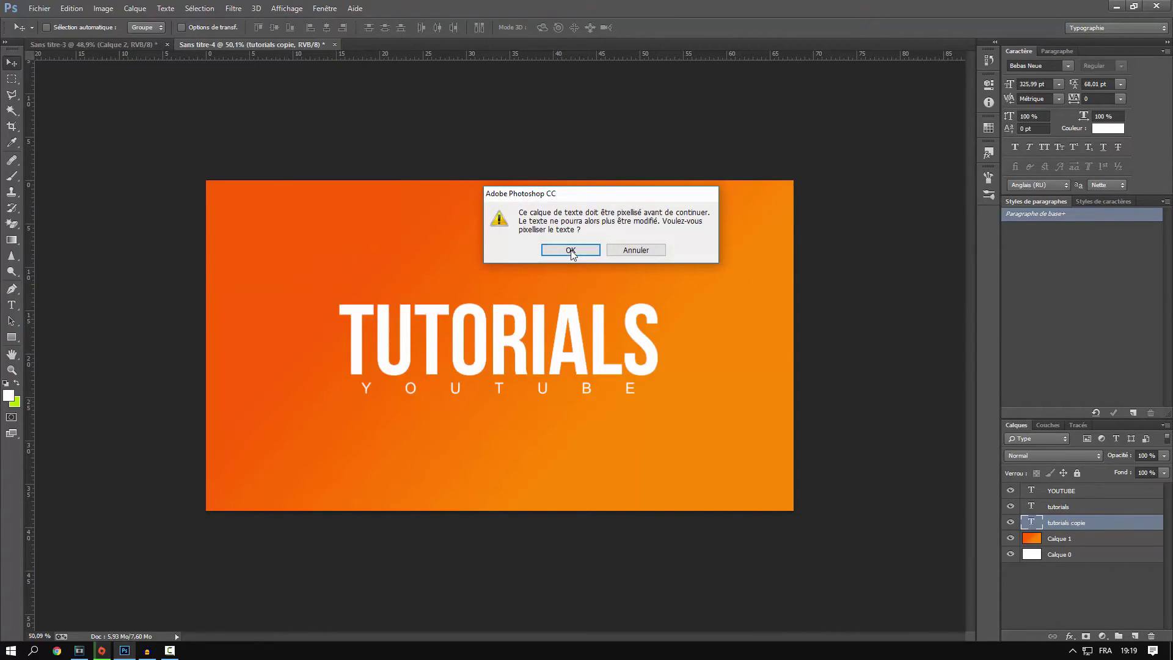
pyautogui.click(570, 250)
pyautogui.moveTo(600, 340); pyautogui.dragTo(794, 238)
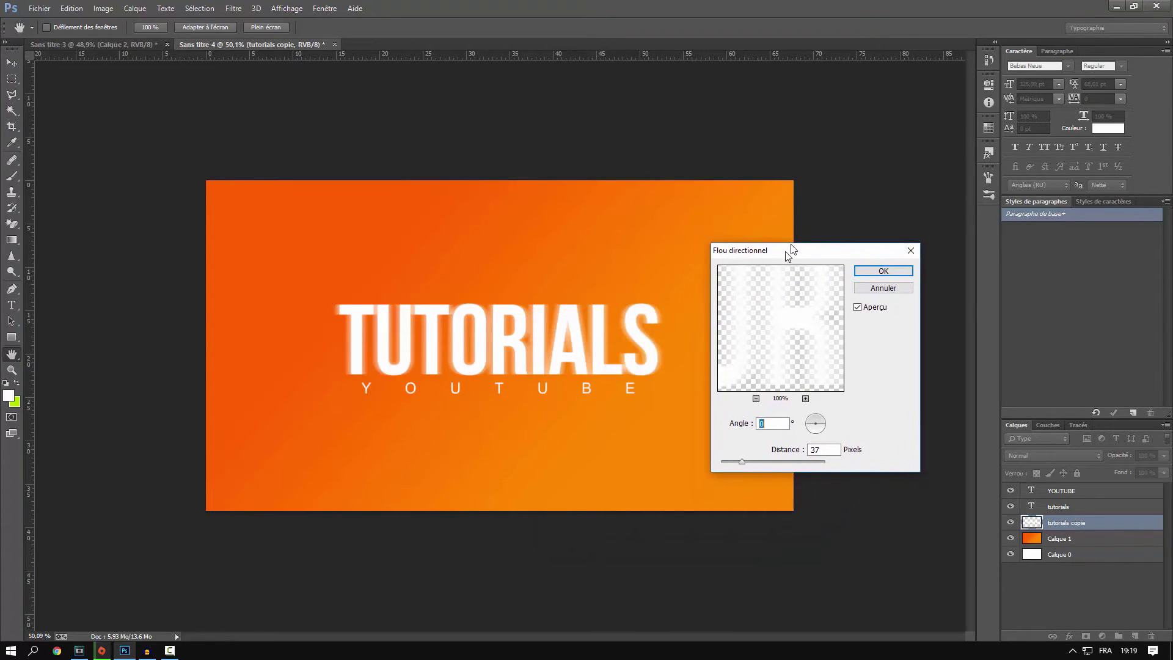
pyautogui.moveTo(755, 449); pyautogui.dragTo(749, 451)
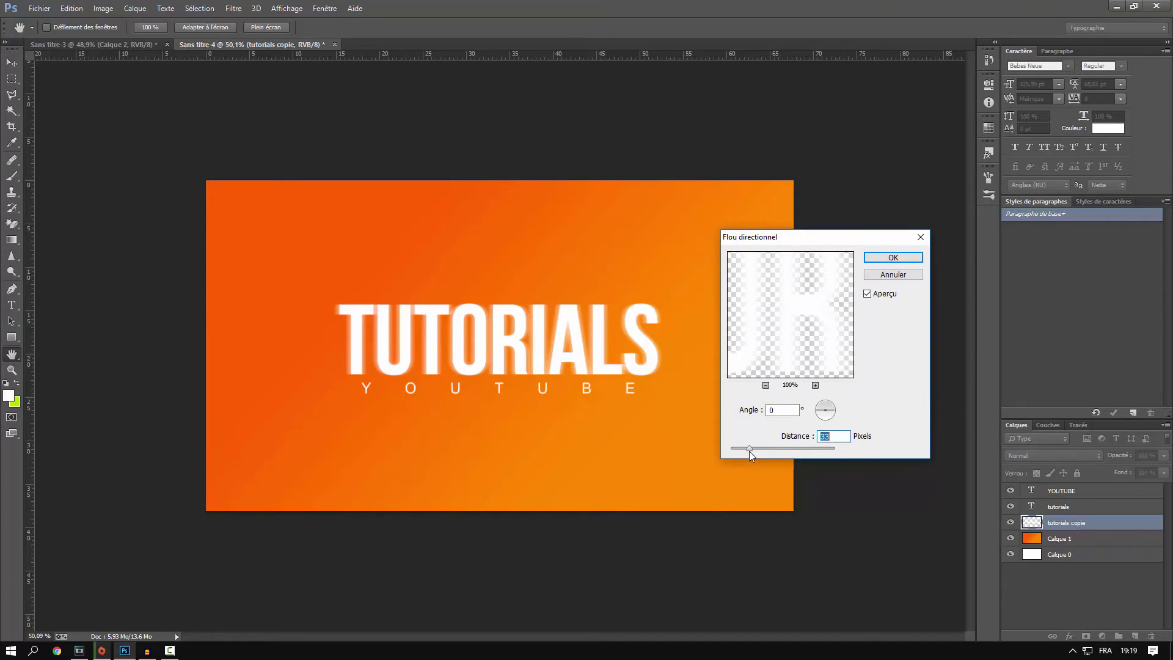
pyautogui.click(884, 262)
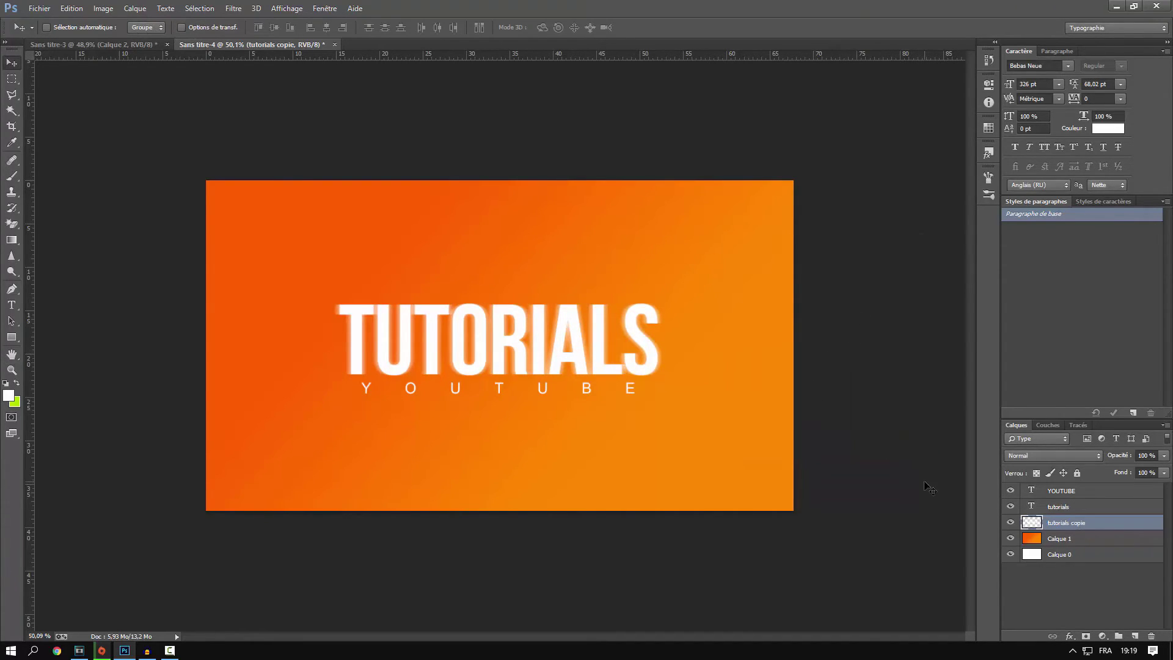
# Step: Add a new layer above the blurred copy and select the whole canvas with the rectangular marquee
pyautogui.click(1135, 637)
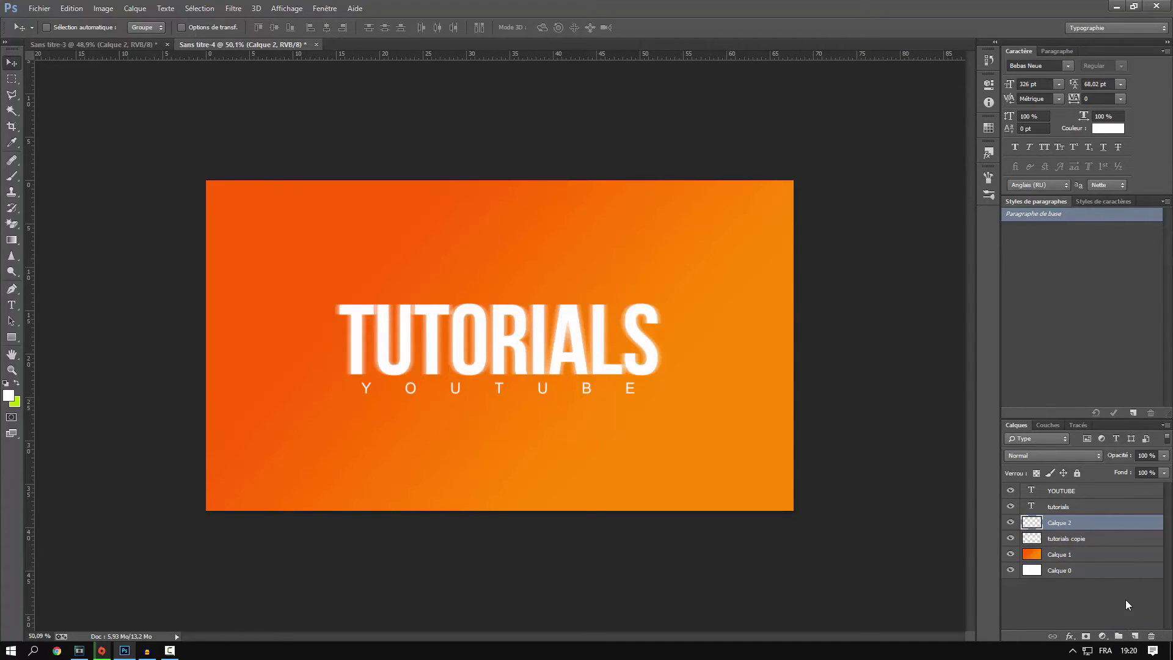
pyautogui.click(14, 83)
pyautogui.moveTo(206, 181); pyautogui.dragTo(871, 557)
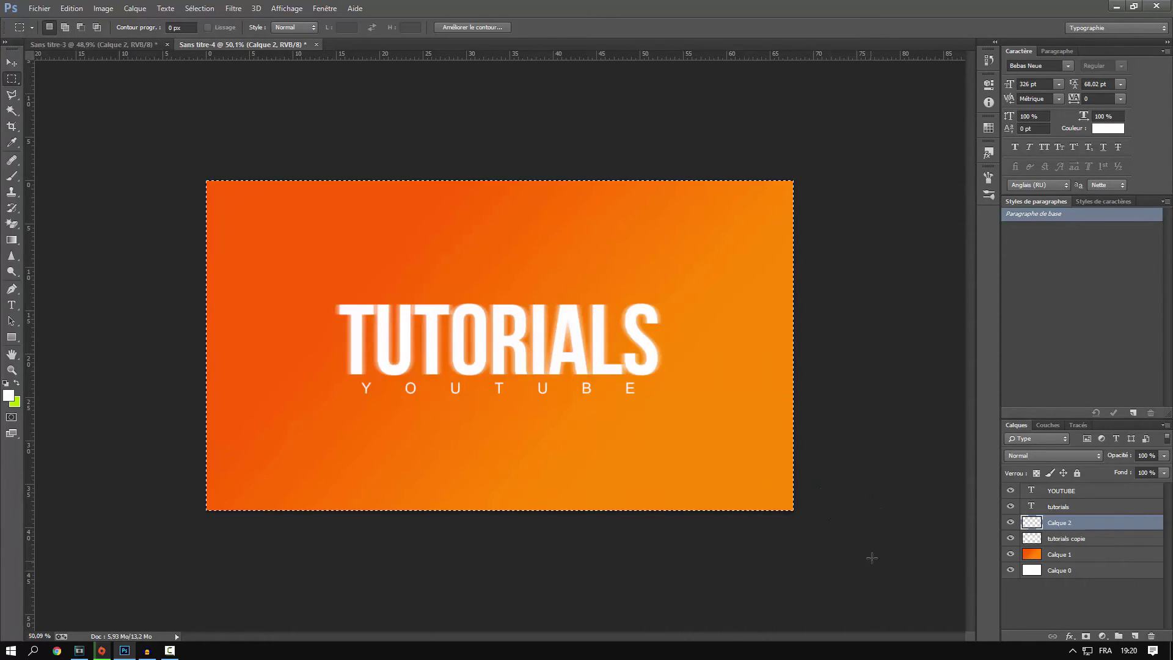
# Step: Stroke the full-canvas selection on Calque 2 with a 12 px centred black (#000000) outline at 100% opacity and clear the selection
pyautogui.rightClick(470, 223)
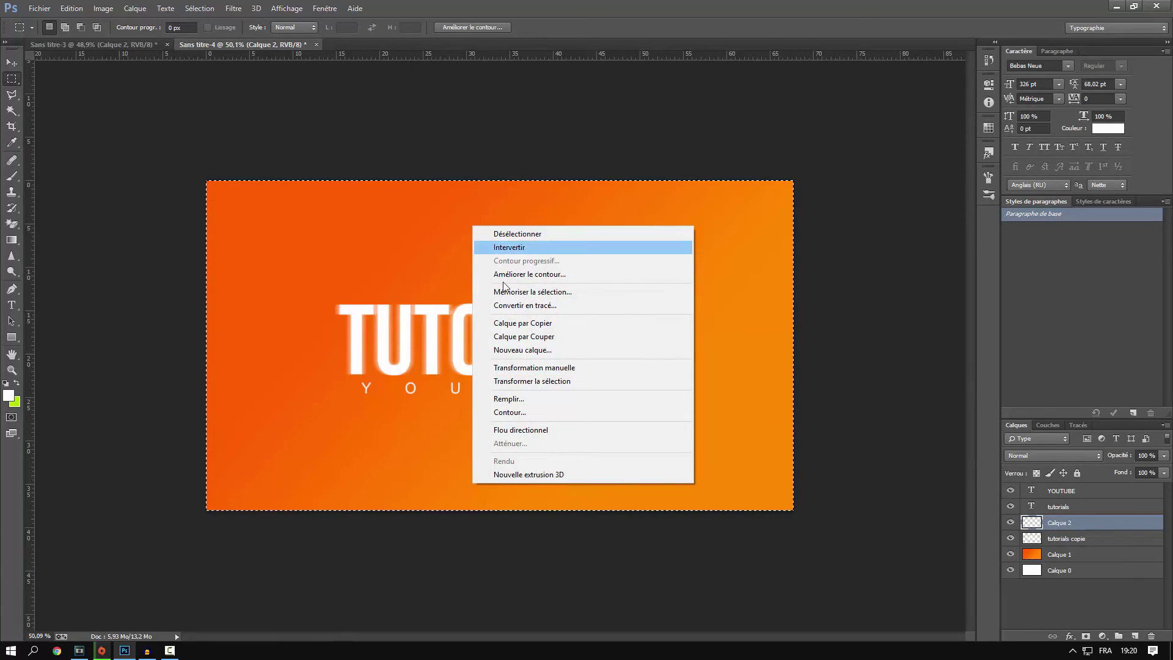
pyautogui.click(544, 410)
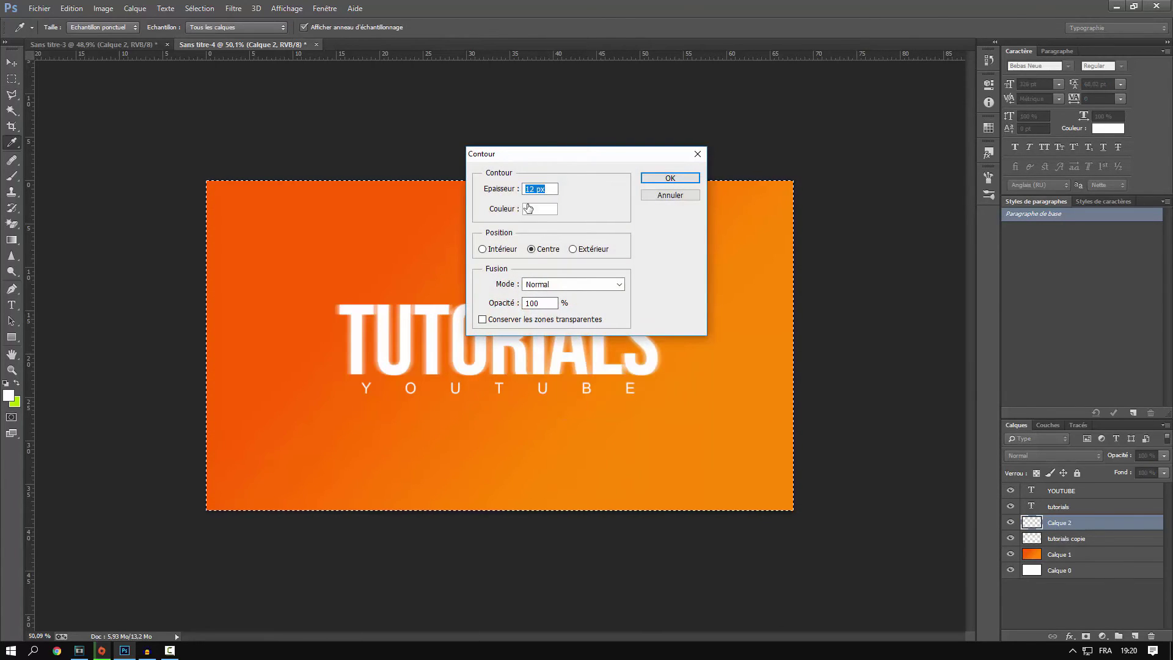
pyautogui.click(547, 212)
pyautogui.moveTo(770, 479); pyautogui.dragTo(643, 570)
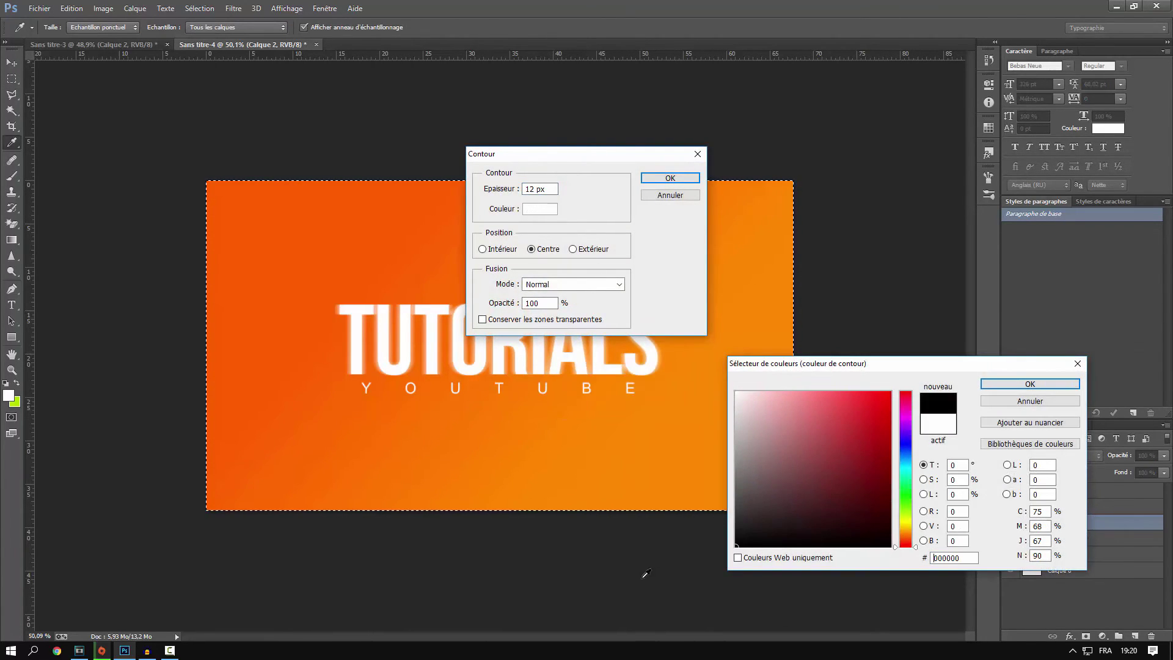
pyautogui.click(994, 386)
pyautogui.click(670, 177)
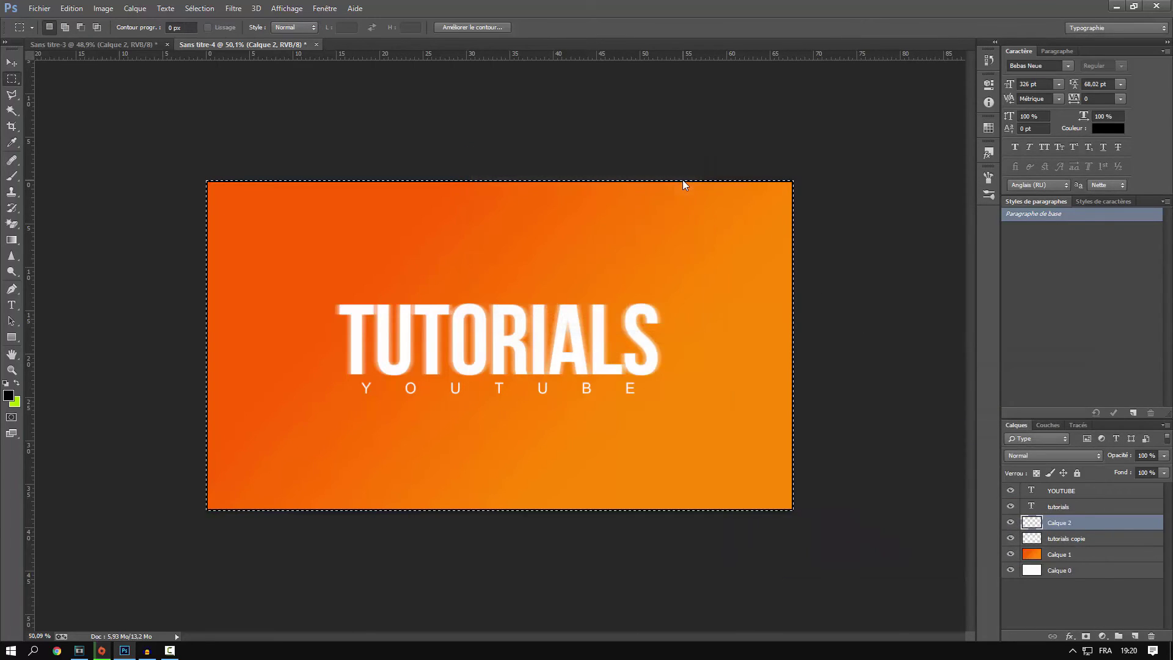
pyautogui.click(212, 13)
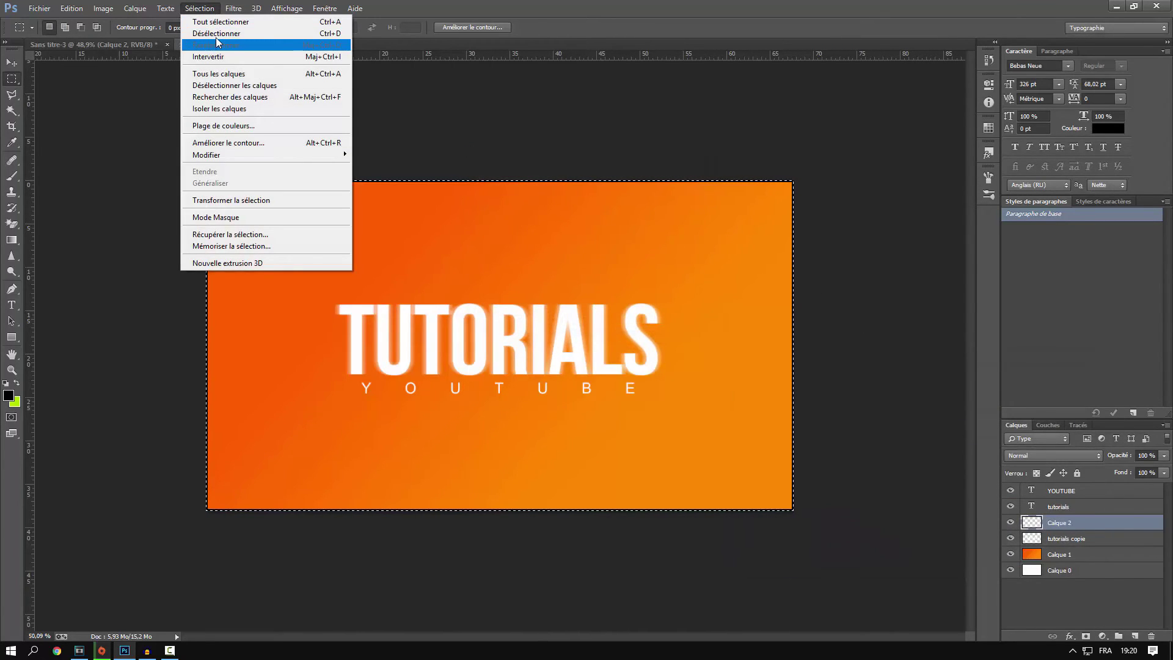
pyautogui.click(221, 34)
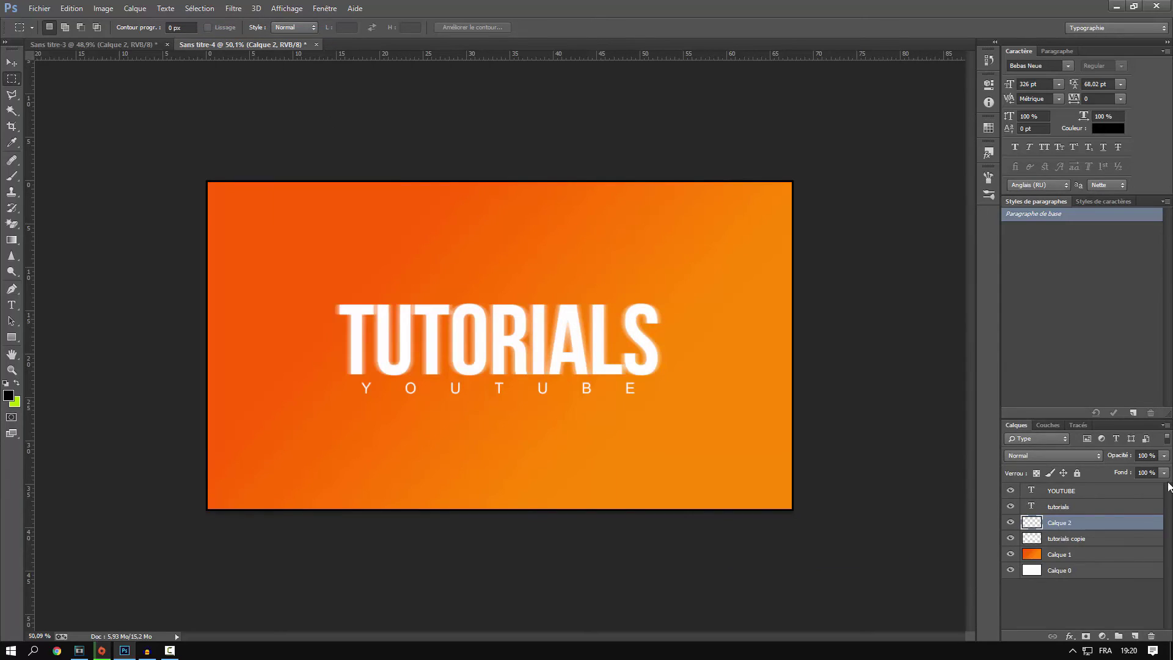
# Step: Lower the opacity of the border layer Calque 2 to 41%
pyautogui.click(1163, 456)
pyautogui.moveTo(1125, 470); pyautogui.dragTo(1122, 472)
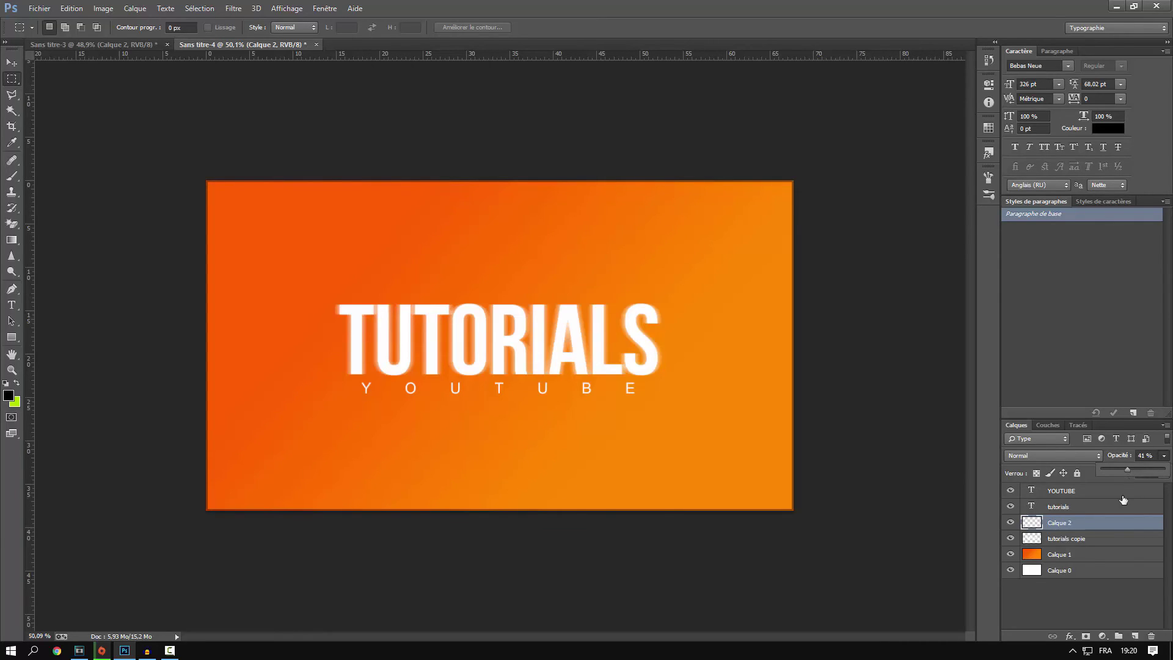
pyautogui.click(1055, 529)
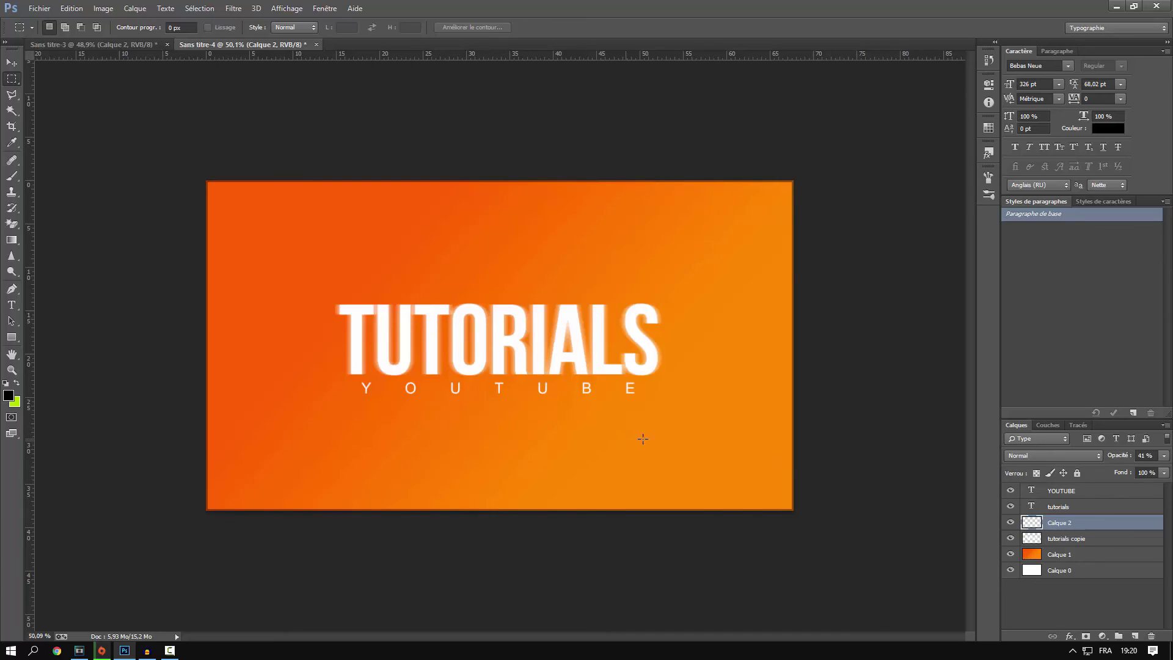
pyautogui.click(12, 63)
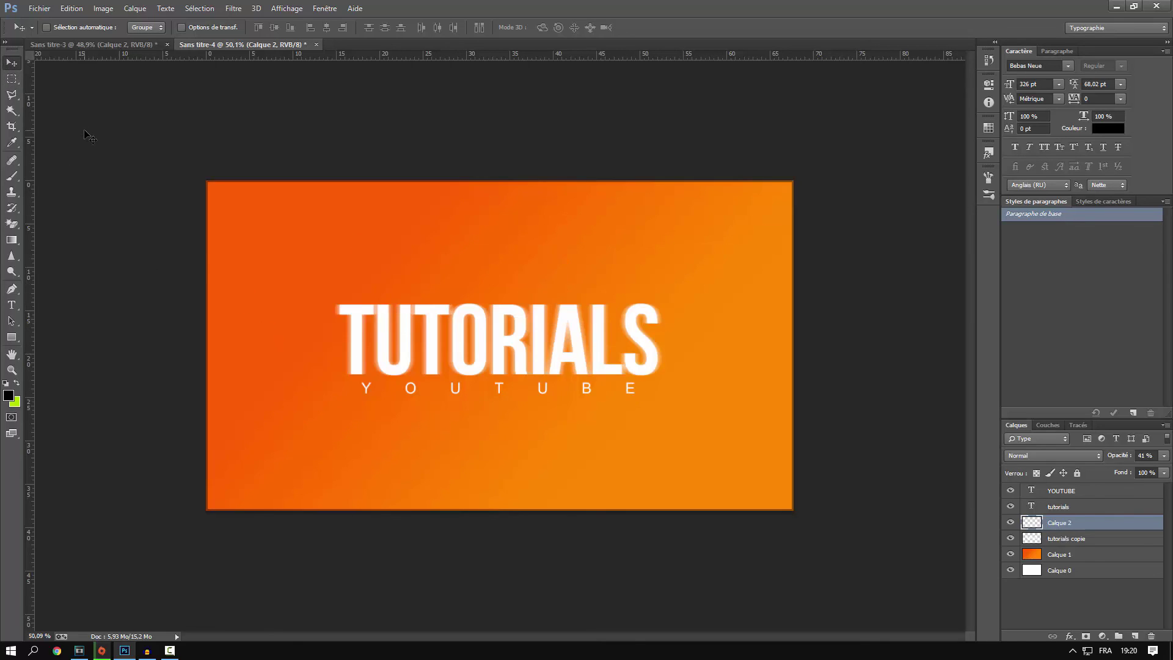
pyautogui.scroll(-3, 165, 265)
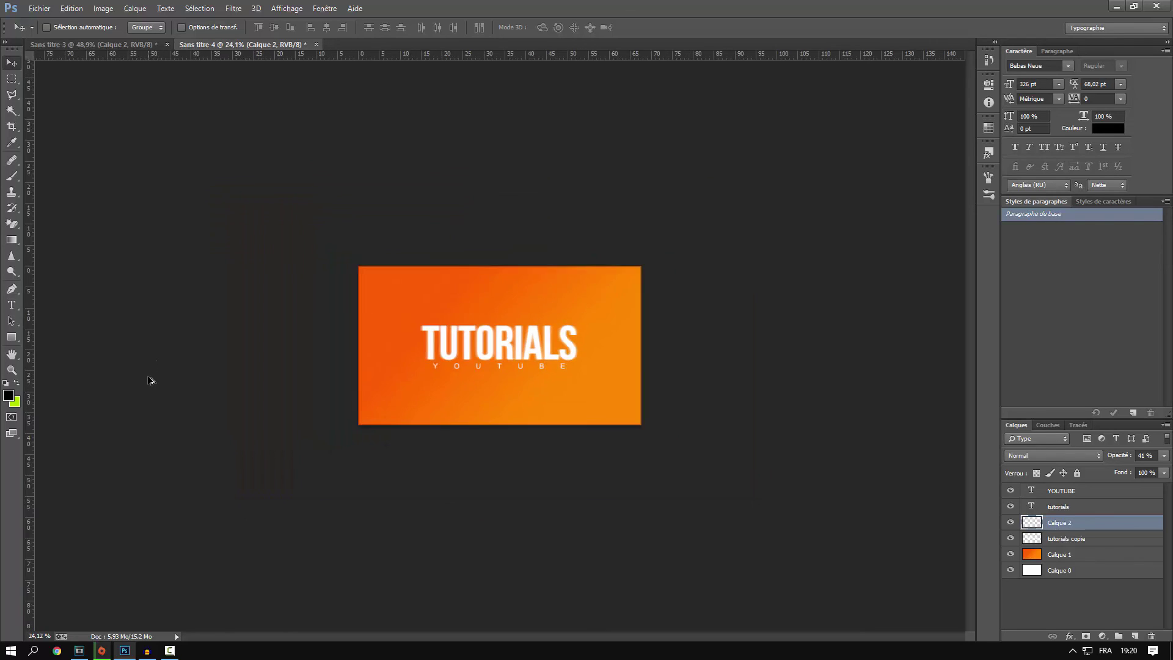
pyautogui.scroll(2, 155, 424)
pyautogui.scroll(-2, 156, 424)
pyautogui.scroll(3, 156, 425)
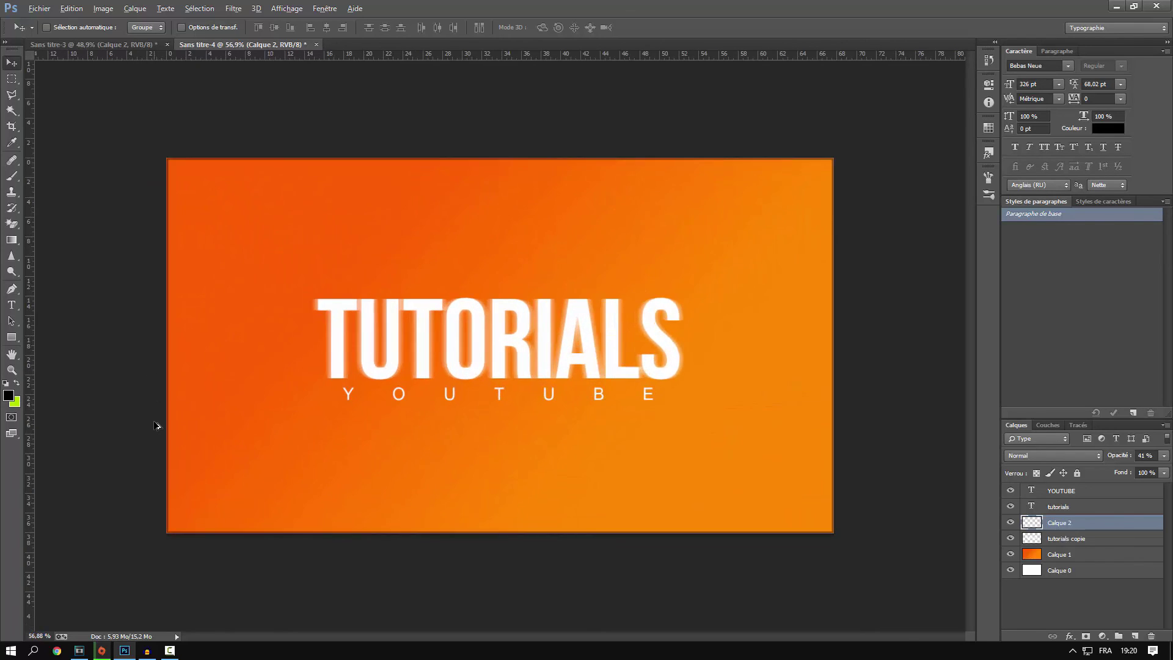
pyautogui.scroll(-1, 154, 425)
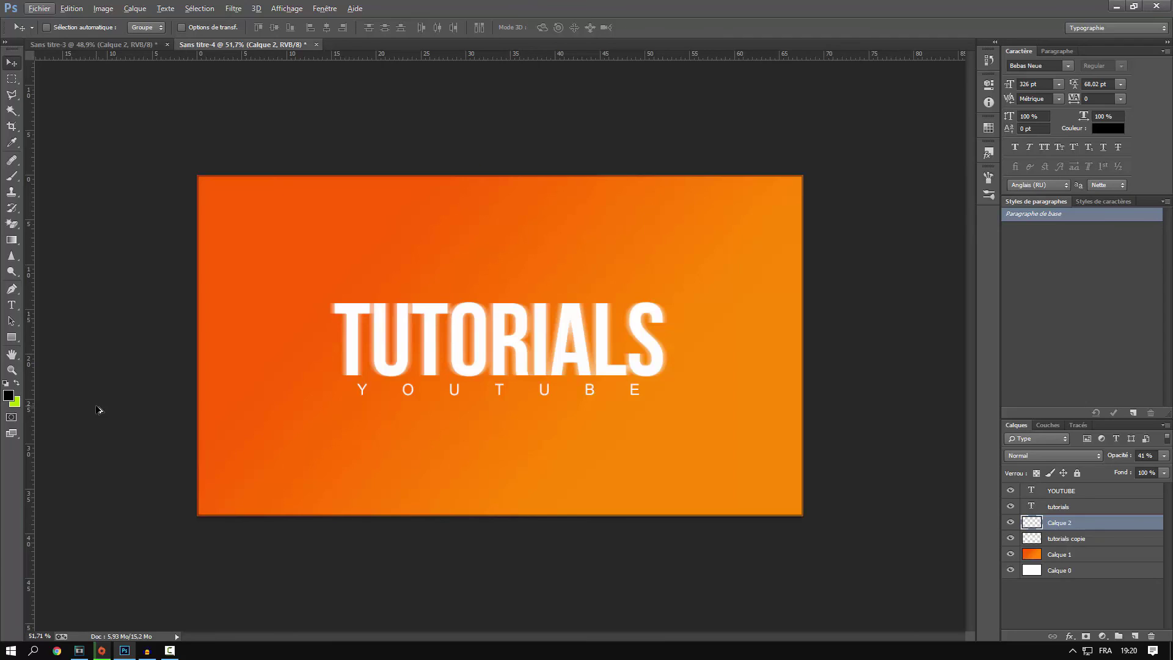